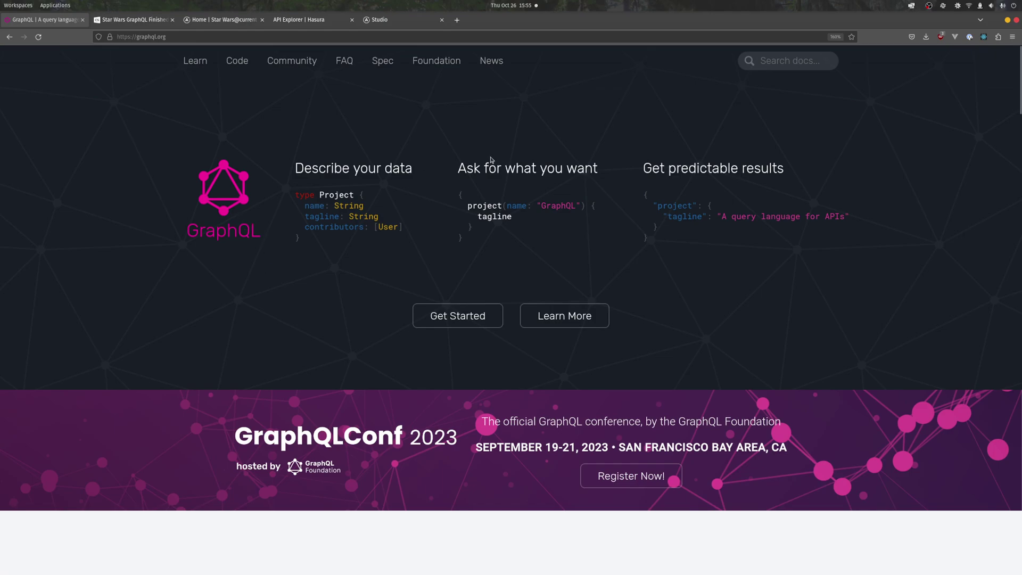
Step: Read through the graphql.org homepage, briefly highlighting the 'Ask for what you want' example
left_click_drag(456, 166, 500, 239)
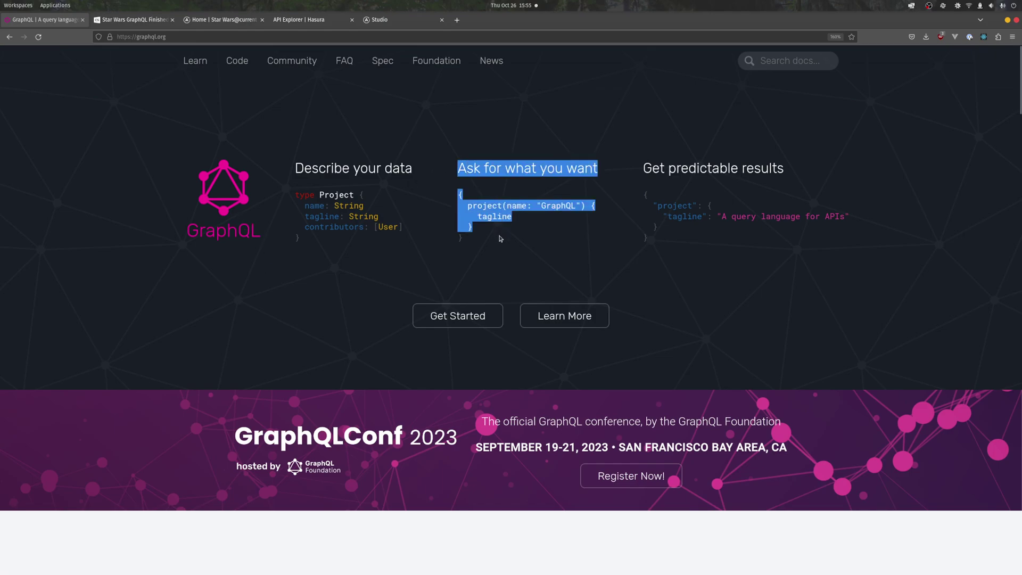
left_click(500, 238)
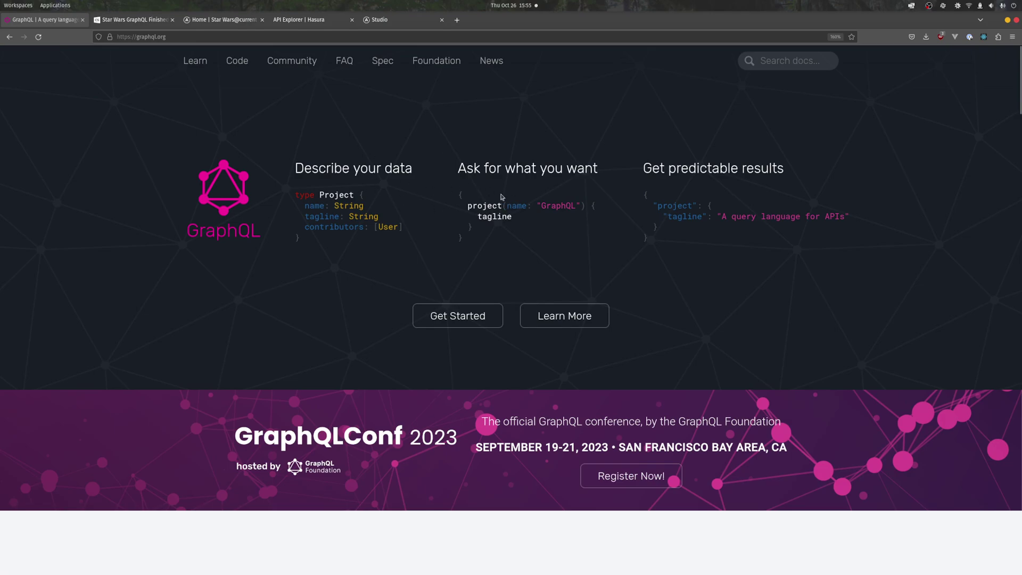
scroll(428, 228, "down", 5)
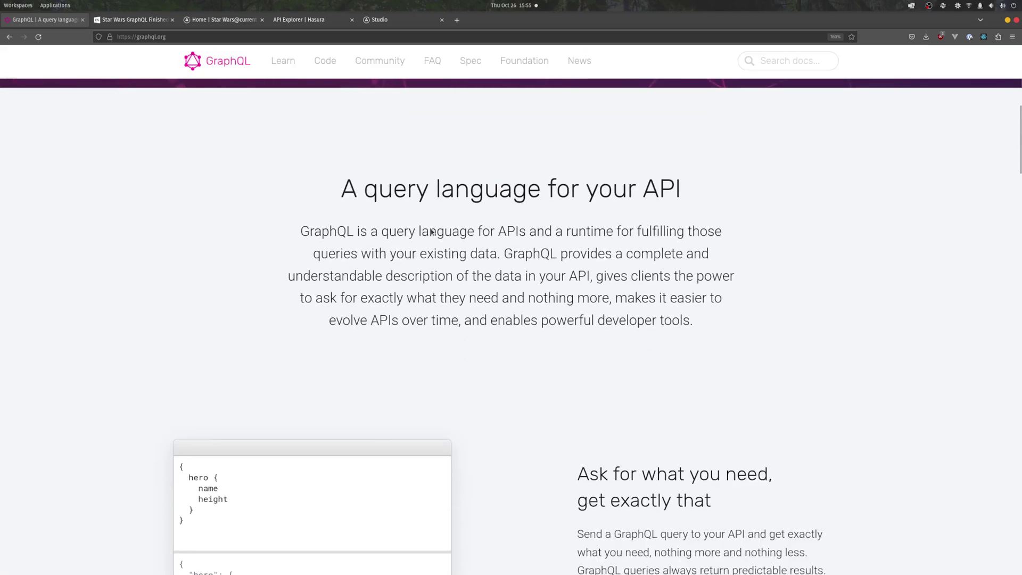
scroll(431, 229, "down", 3)
scroll(431, 231, "up", 3)
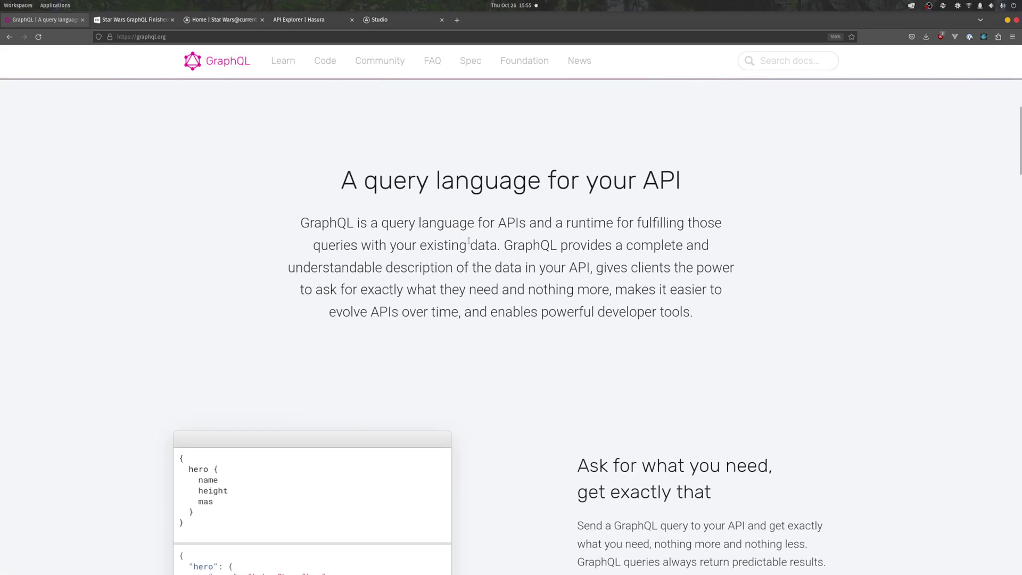
scroll(467, 244, "down", 2)
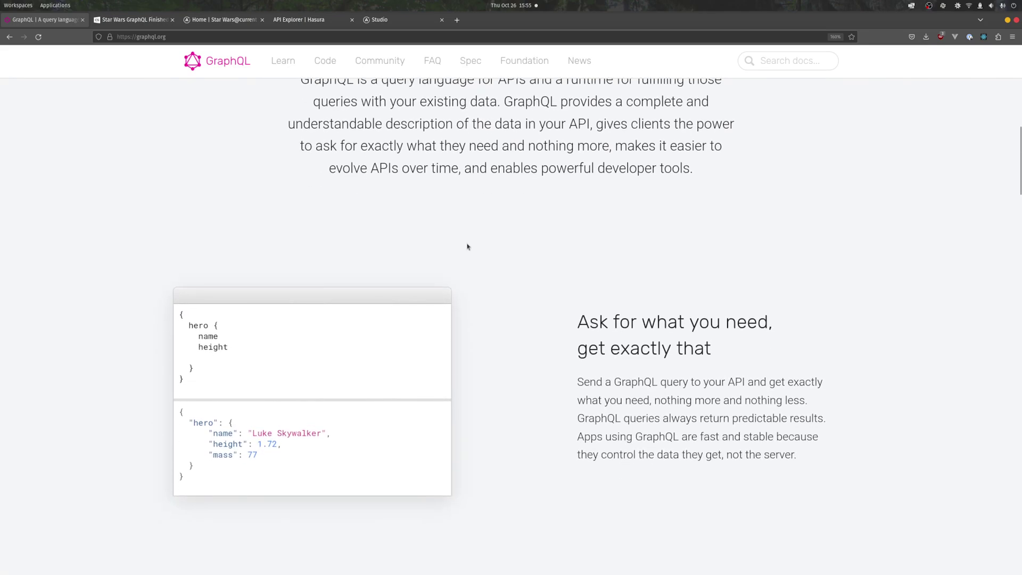
scroll(488, 226, "down", 2)
scroll(458, 221, "up", 1)
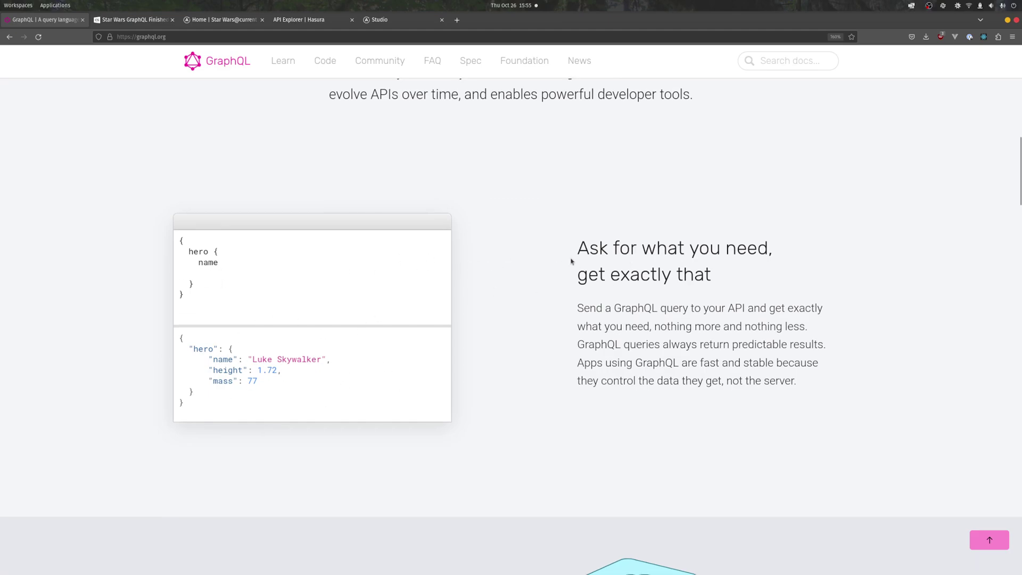
scroll(570, 258, "down", 8)
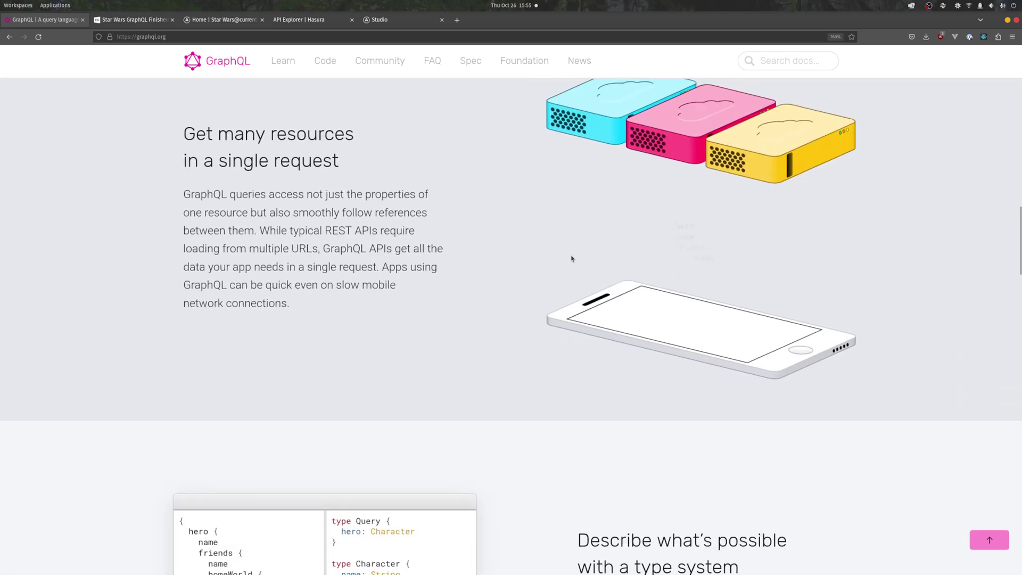
scroll(571, 261, "down", 6)
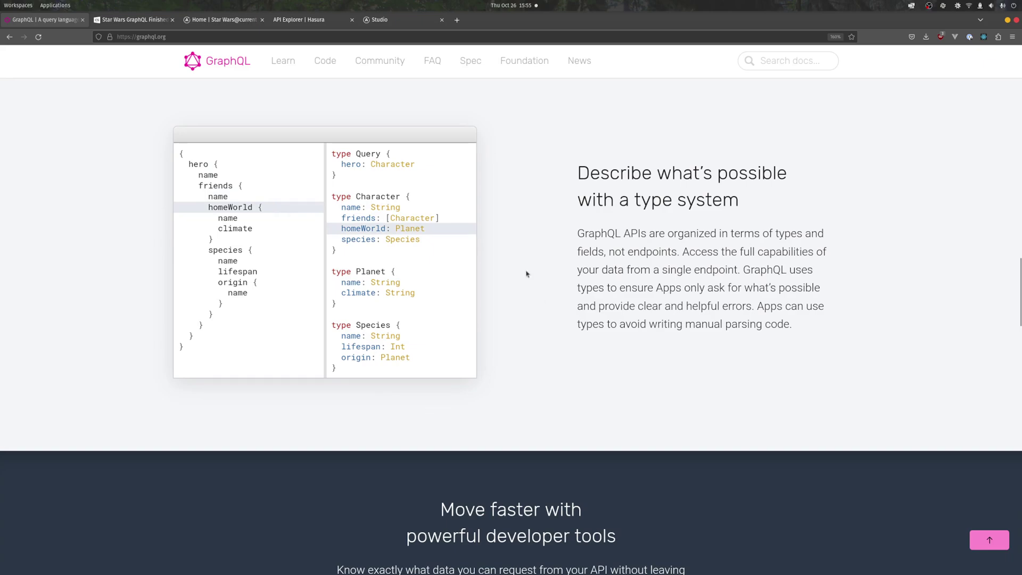
scroll(526, 274, "down", 3)
scroll(530, 290, "up", 3)
scroll(532, 306, "down", 2)
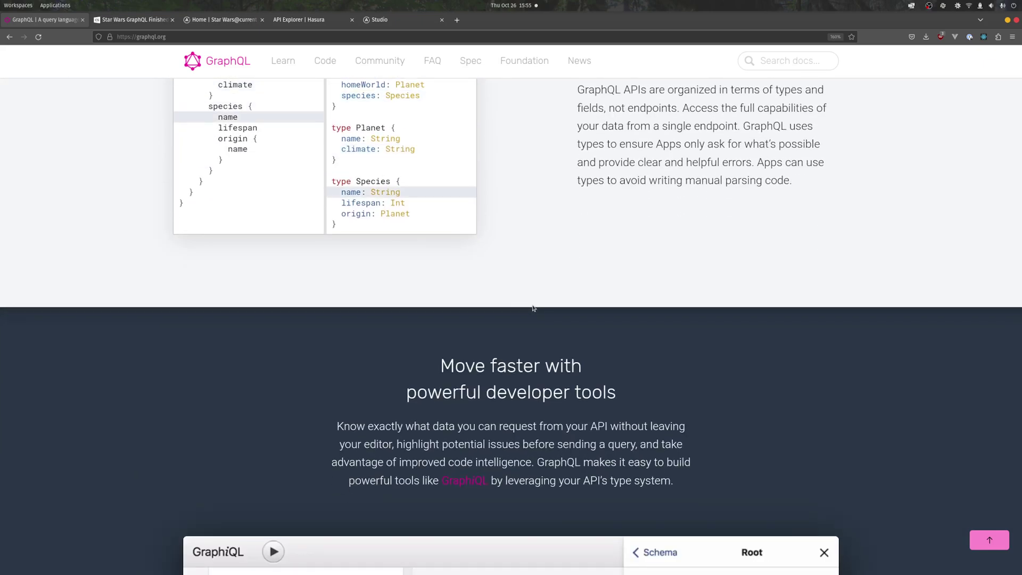
scroll(532, 307, "down", 1)
scroll(532, 306, "up", 3)
scroll(354, 266, "down", 3)
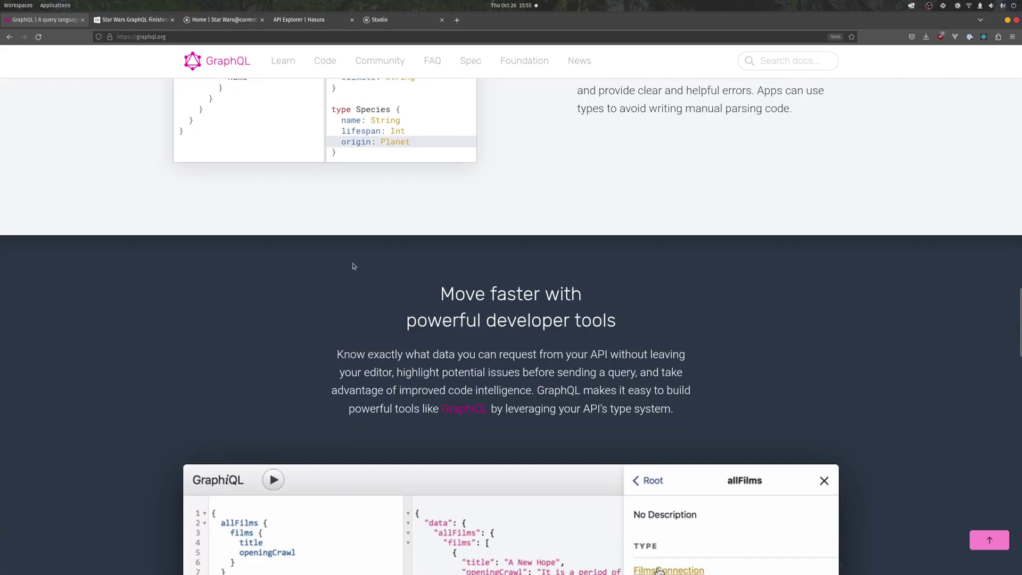
scroll(354, 266, "down", 4)
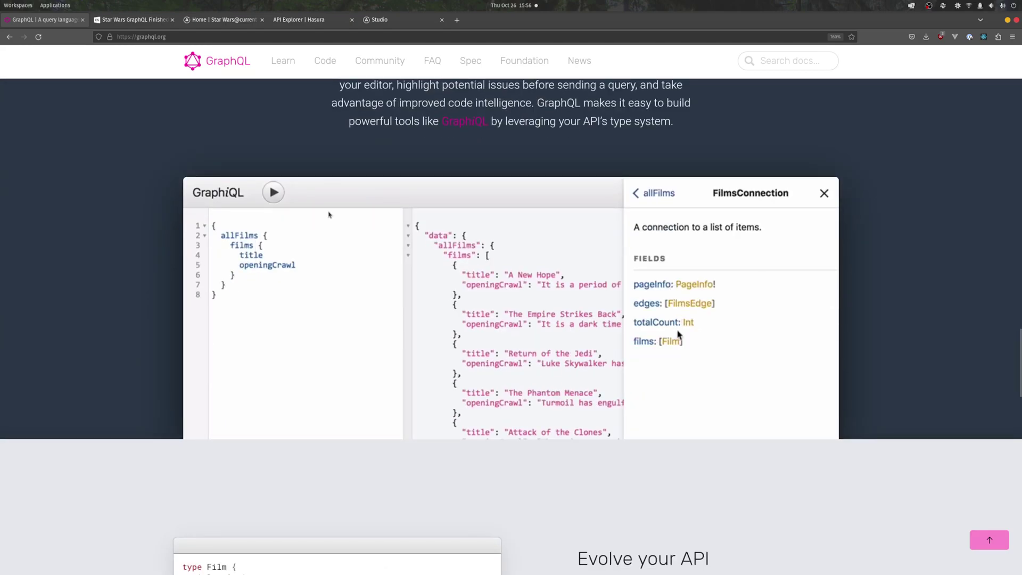
scroll(417, 253, "down", 5)
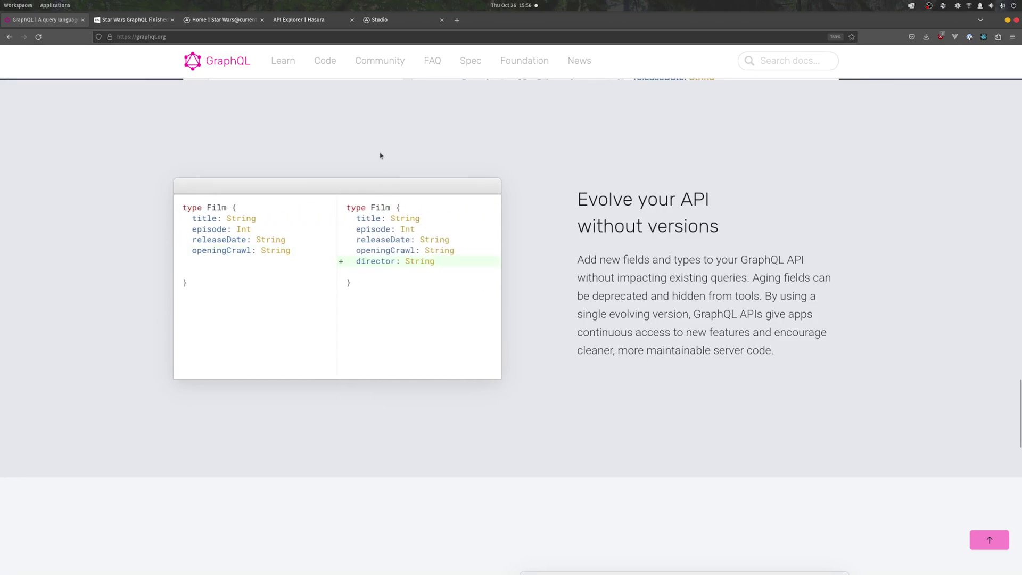
Step: Switch to the 'Home | Star Wars@current' tab and move it into second position
scroll(319, 160, "down", 3)
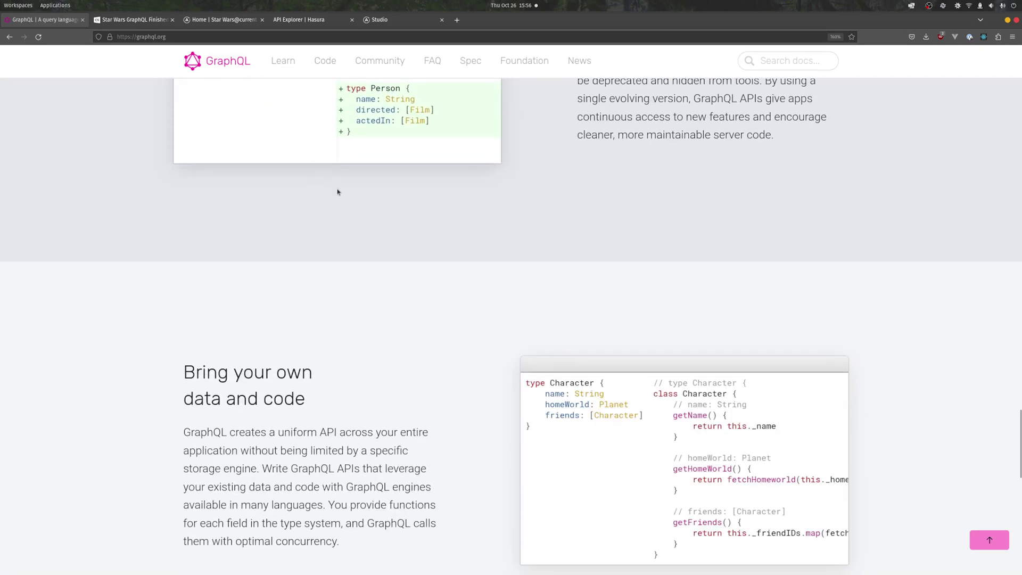
scroll(436, 201, "up", 3)
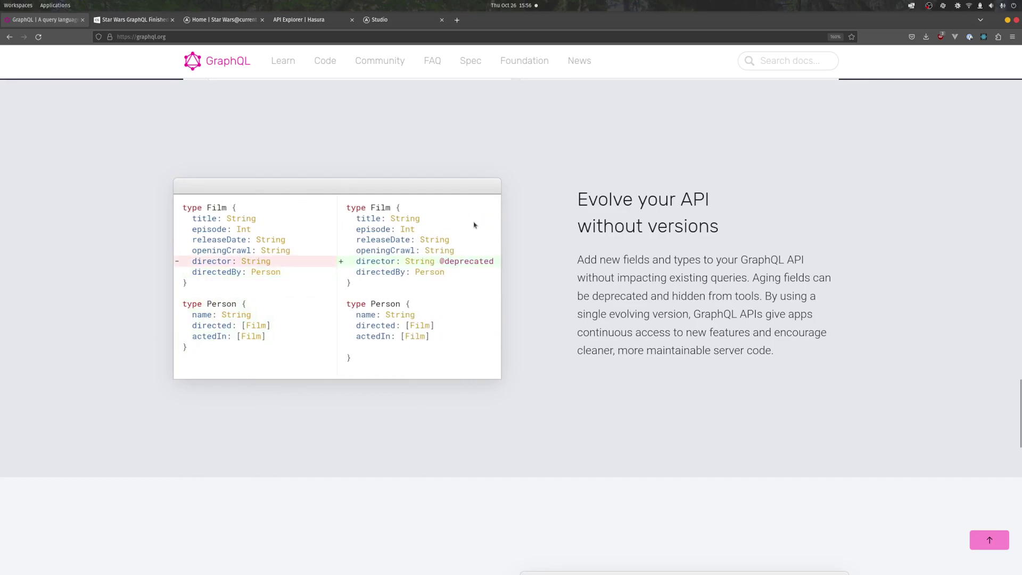
left_click_drag(236, 20, 151, 22)
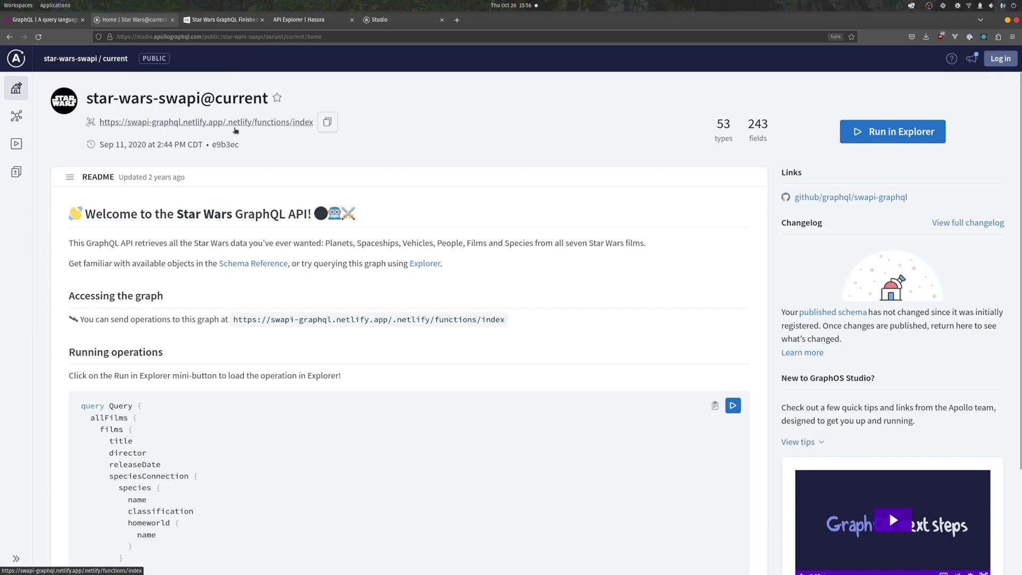
Step: Open the Star Wars graph's Explorer, running allFilms, and show the allPeople field documentation
scroll(238, 133, "down", 3)
scroll(290, 195, "up", 3)
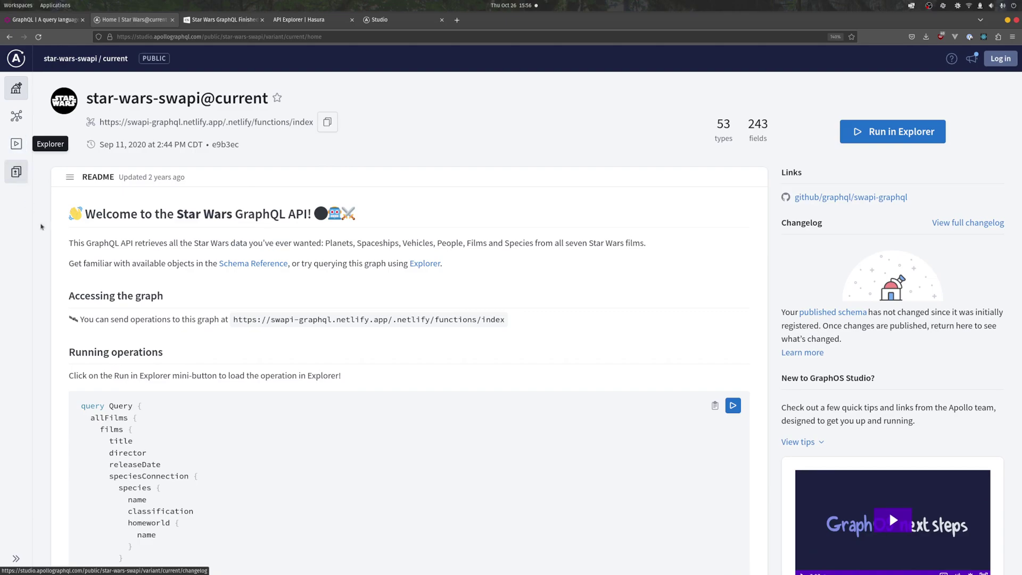
scroll(20, 147, "down", 3)
scroll(21, 148, "up", 3)
left_click(17, 144)
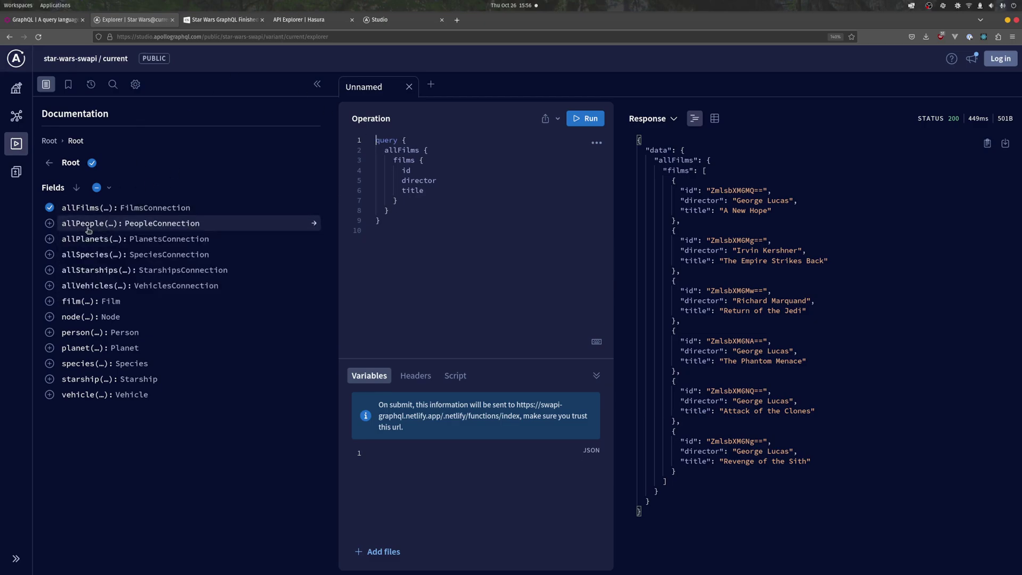
left_click(75, 225)
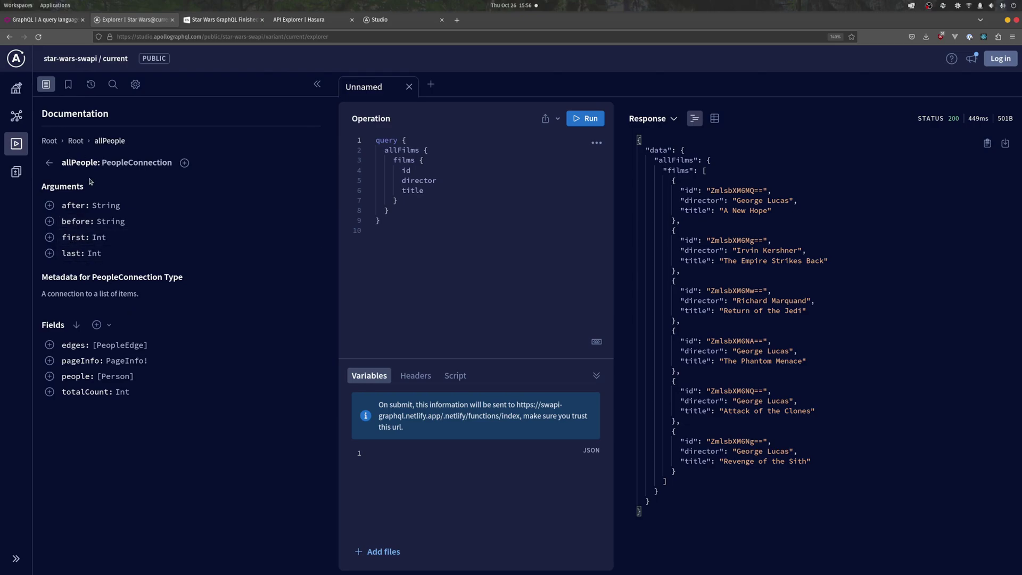
Step: Show allFilms documentation, then briefly type a 'test' operation name in the query and remove it
left_click(48, 163)
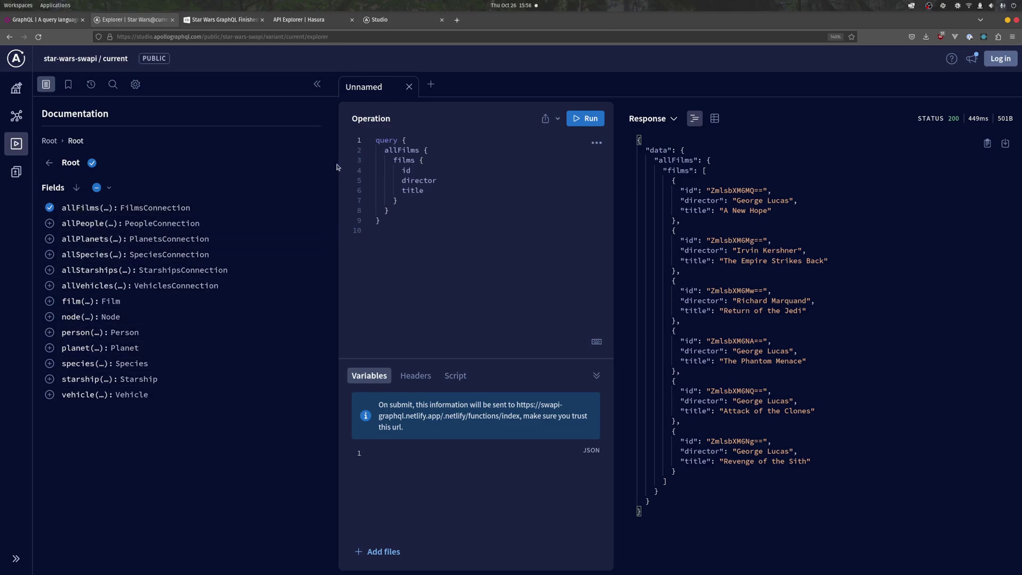
left_click(113, 207)
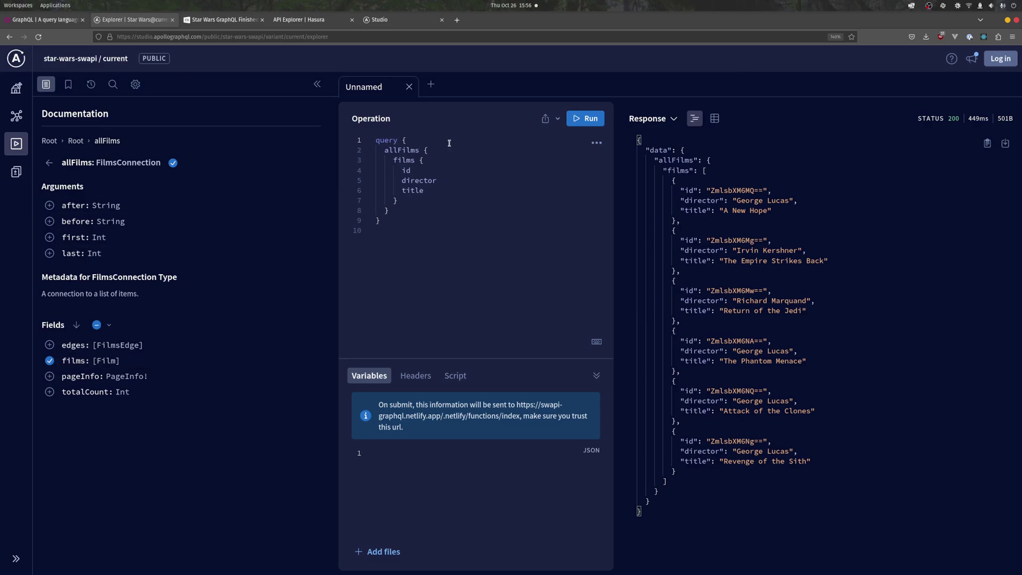
left_click_drag(376, 140, 404, 141)
left_click(392, 140, "shift")
left_click(404, 140)
type("test")
key("BackSpace")
key("BackSpace")
key("BackSpace")
key("BackSpace")
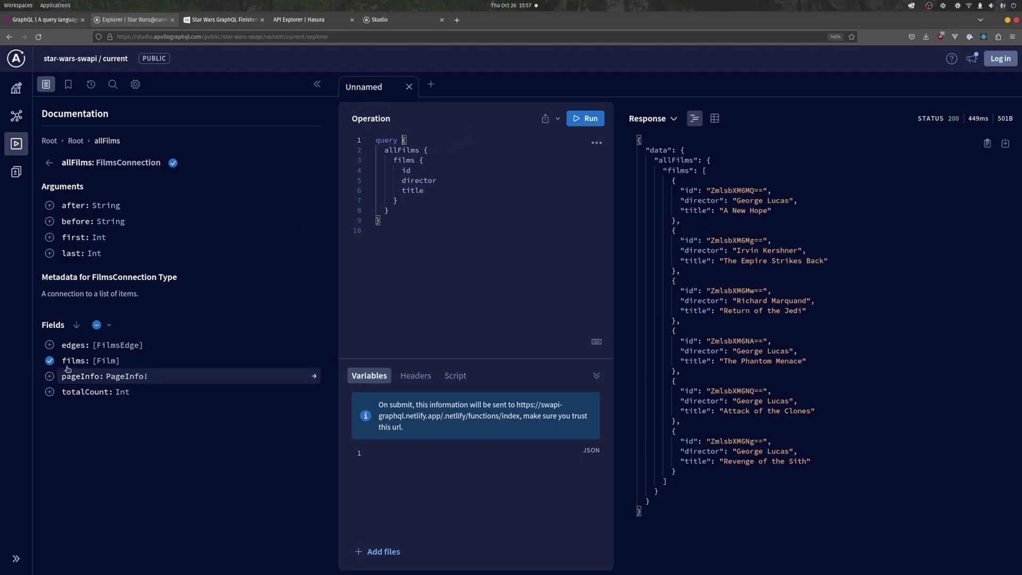
Step: Reopen allFilms docs from Root, listing FilmsConnection arguments and fields like edges, films, totalCount
double_click(407, 151)
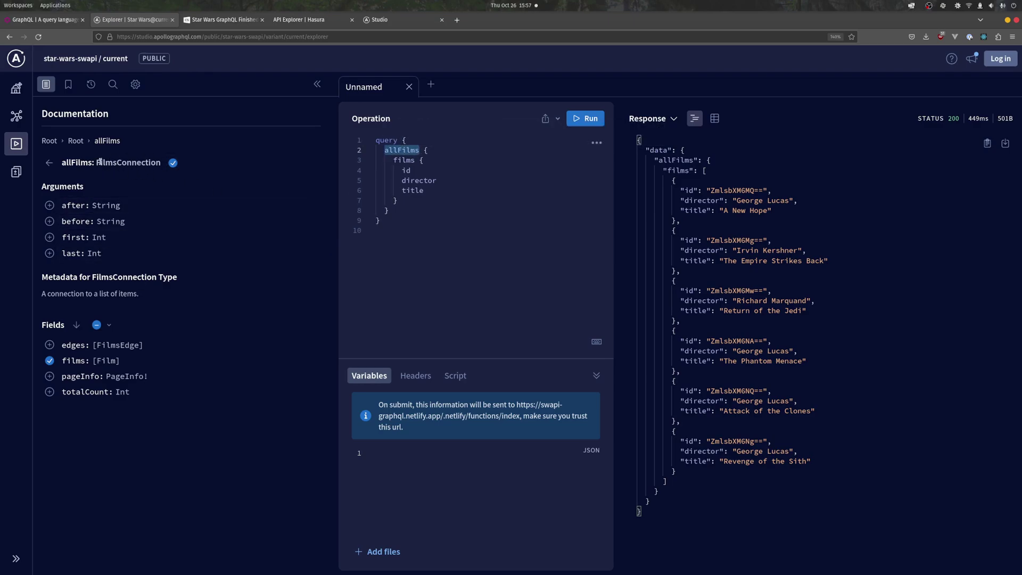
left_click(50, 164)
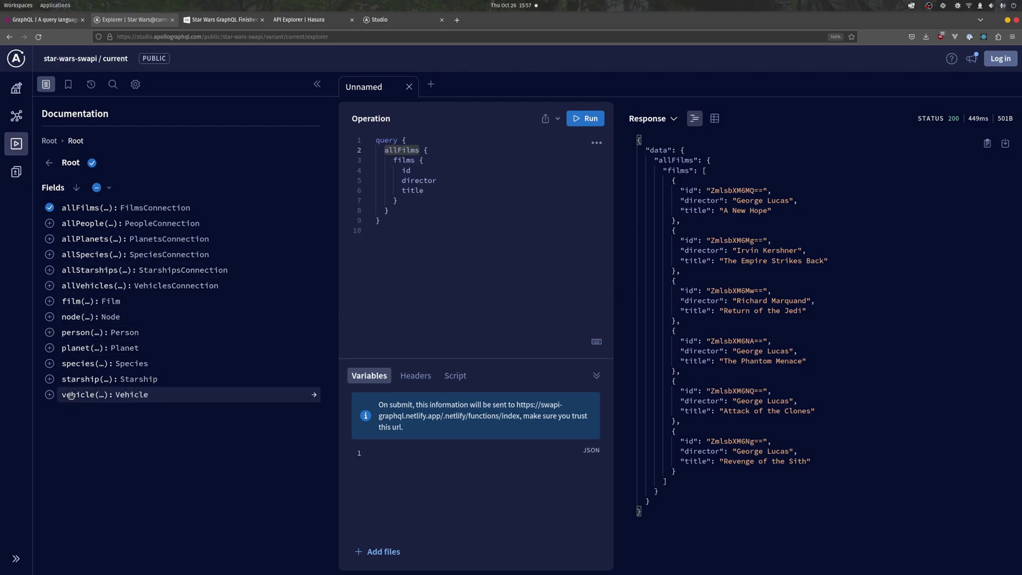
left_click(90, 208)
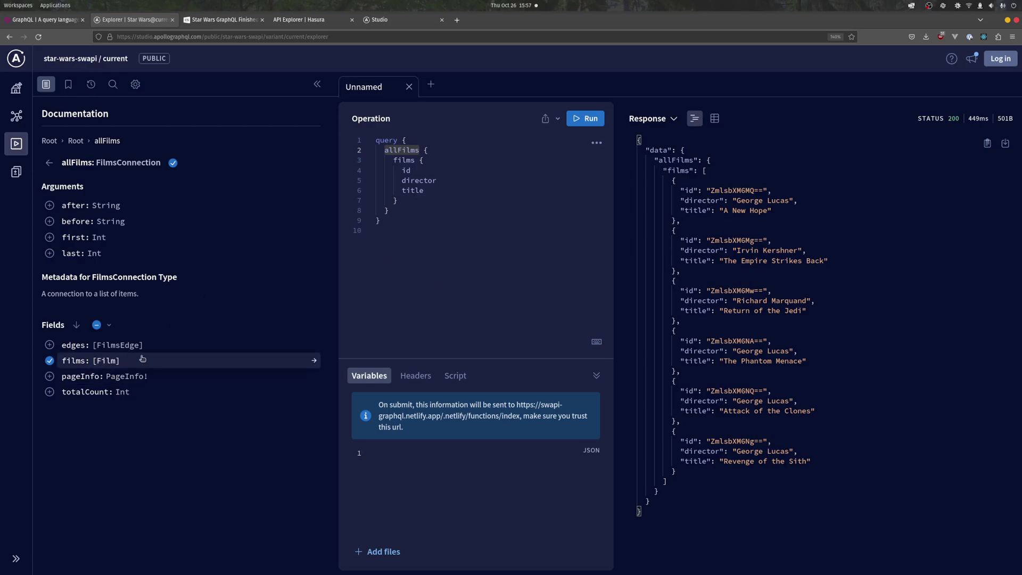
Step: Add edited and episodeID to the allFilms films selection and rerun the query
left_click(91, 362)
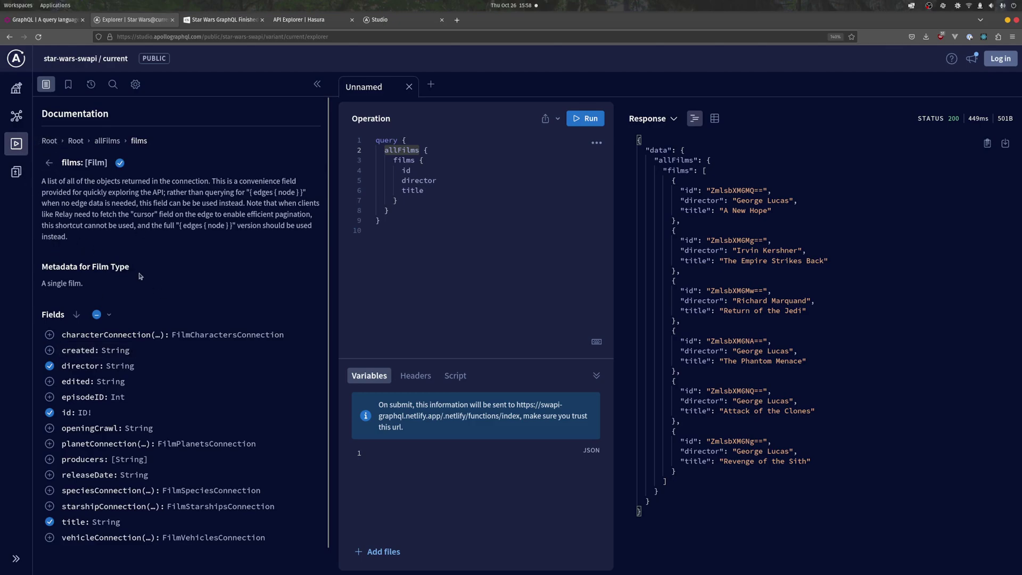
scroll(212, 319, "down", 1)
scroll(172, 194, "up", 1)
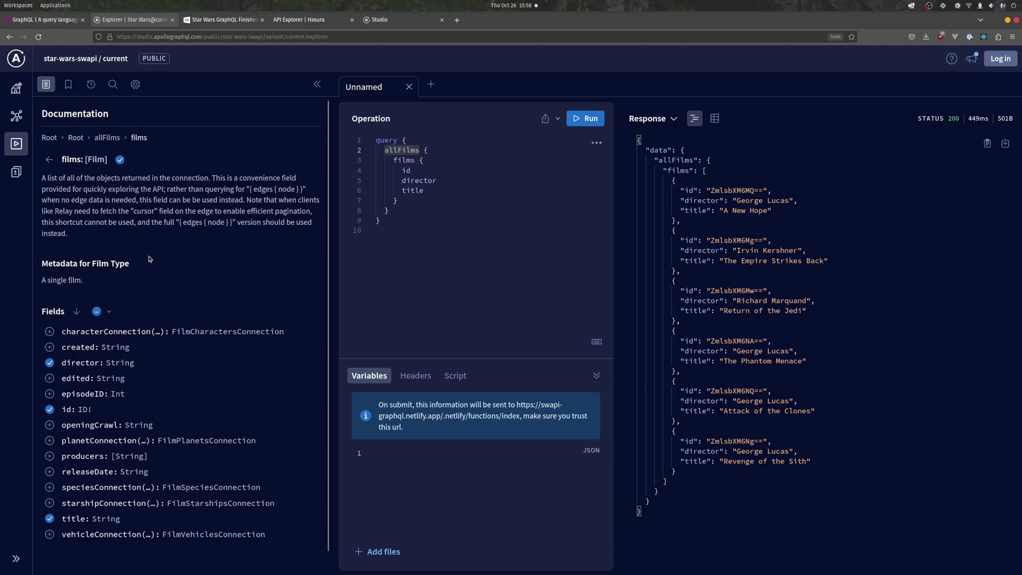
scroll(149, 259, "down", 1)
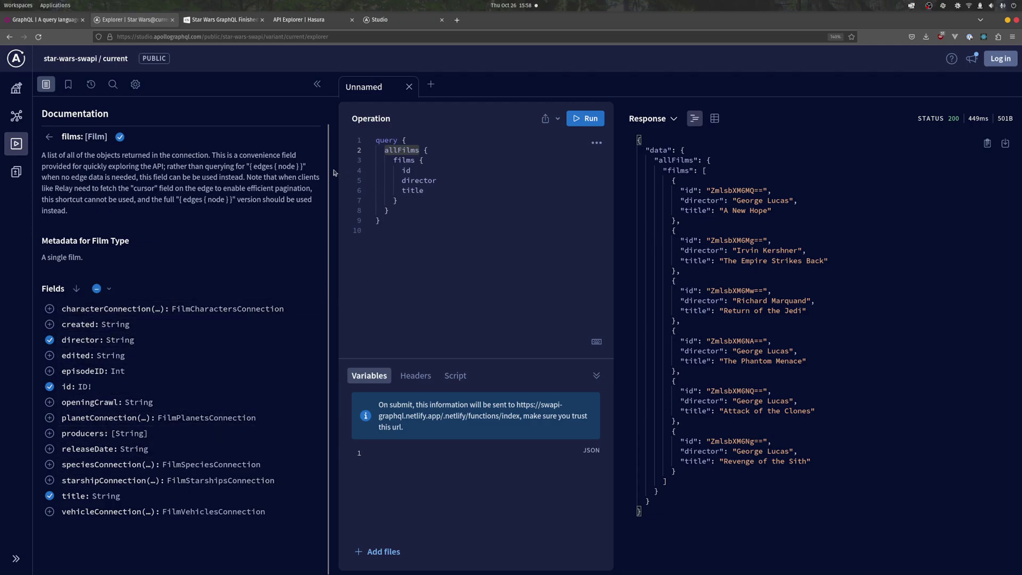
left_click(89, 358)
left_click(48, 162)
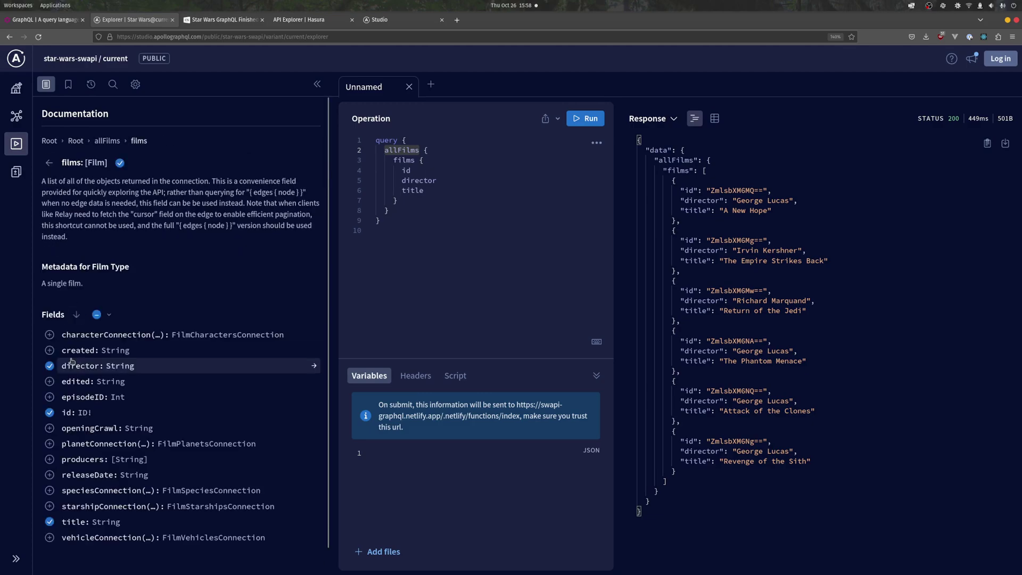
left_click(50, 381)
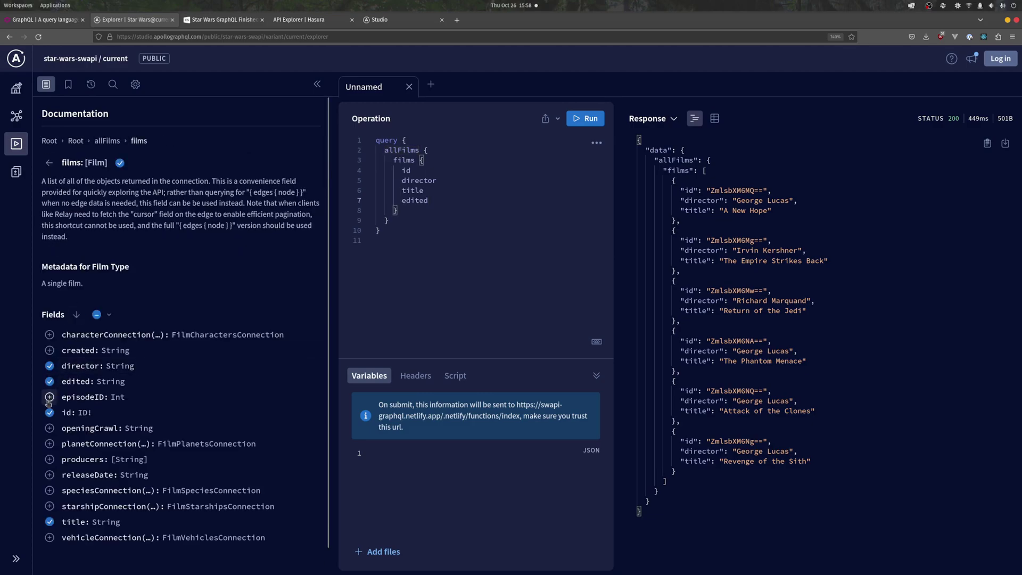
left_click(49, 397)
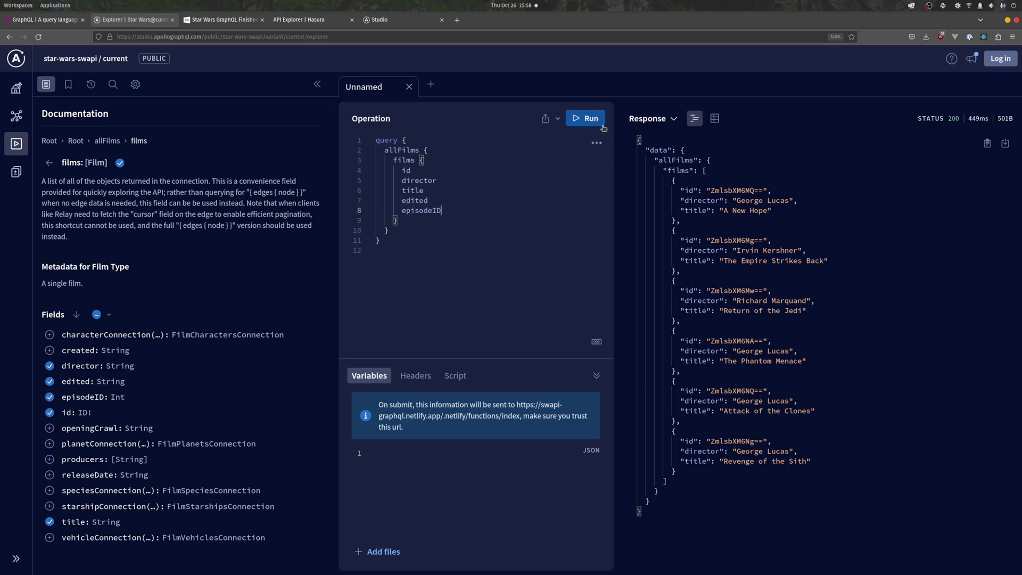
left_click(580, 119)
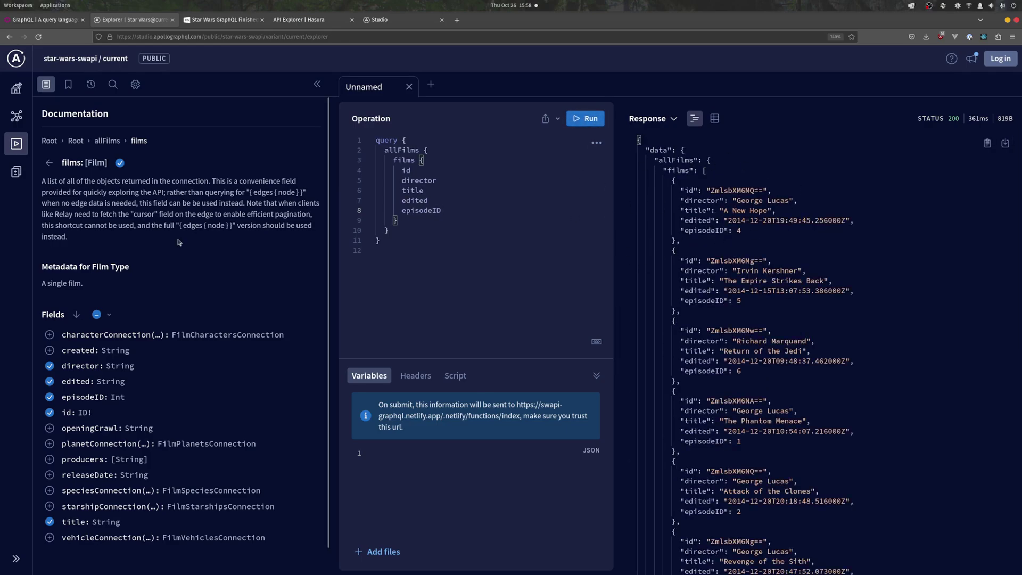
scroll(178, 242, "down", 1)
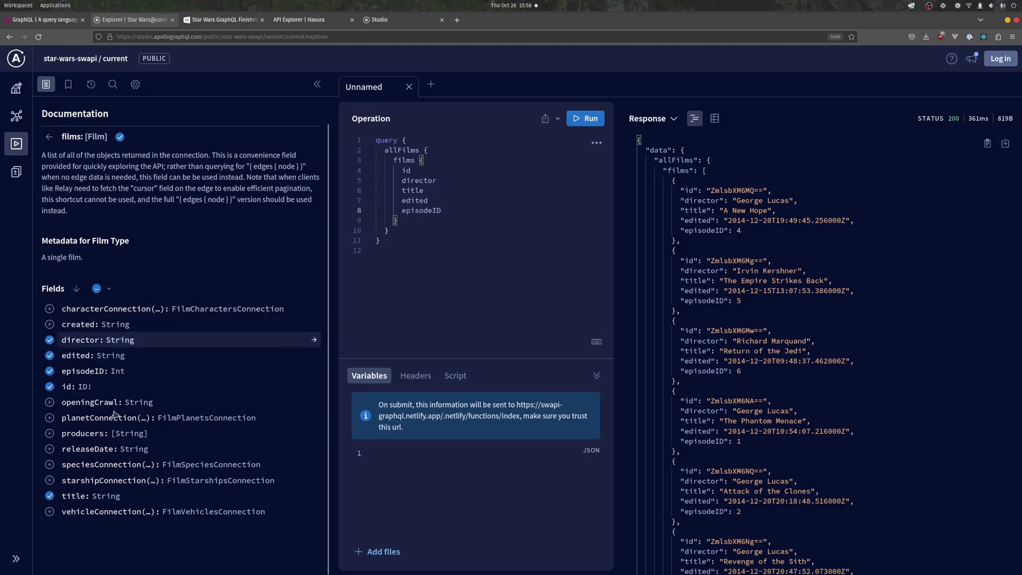
Step: In Cornerstone, inspect the Star Wars allFilms section's looper provider settings
left_click(215, 24)
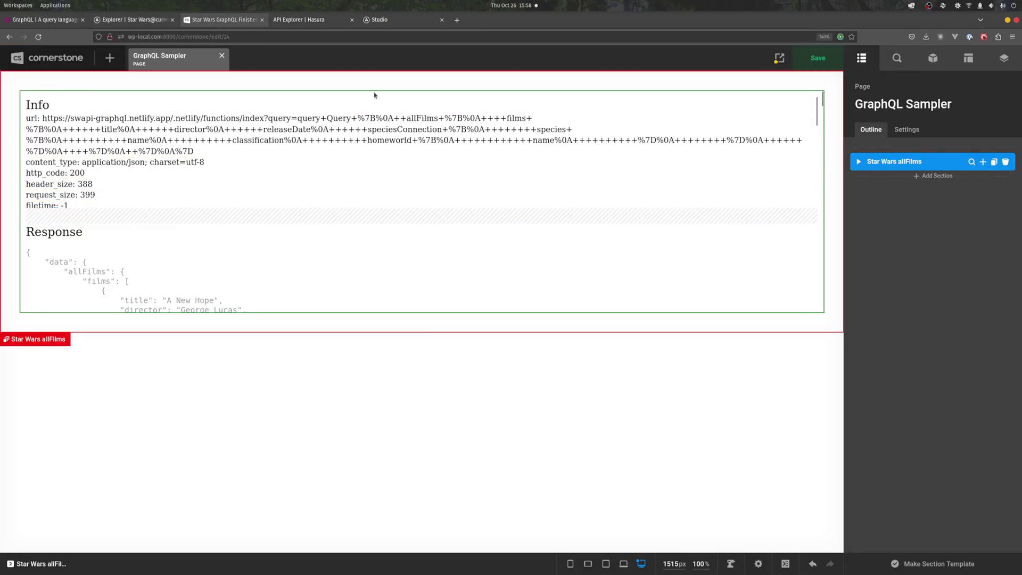
scroll(650, 237, "down", 3)
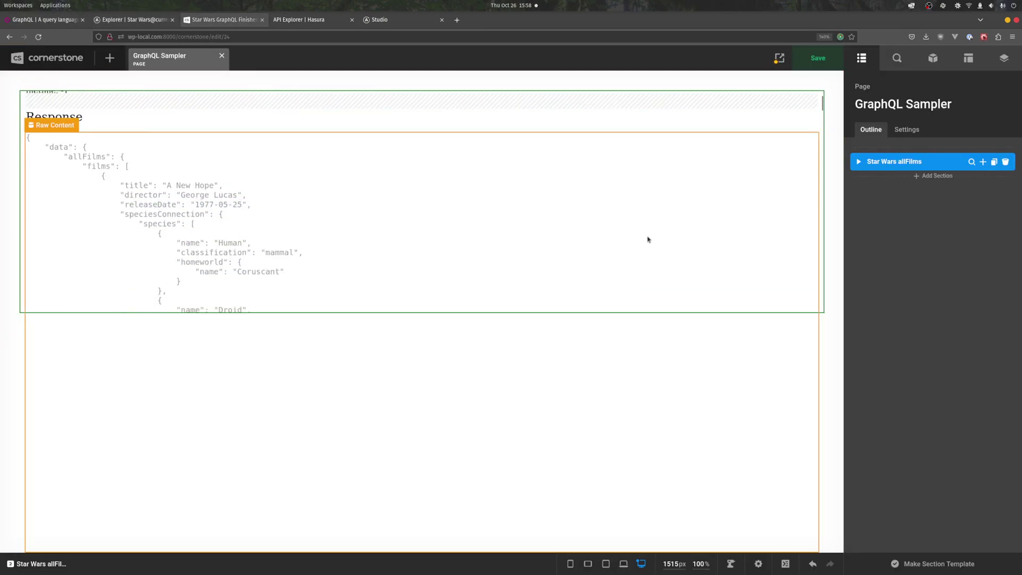
scroll(644, 238, "up", 2)
scroll(645, 238, "up", 1)
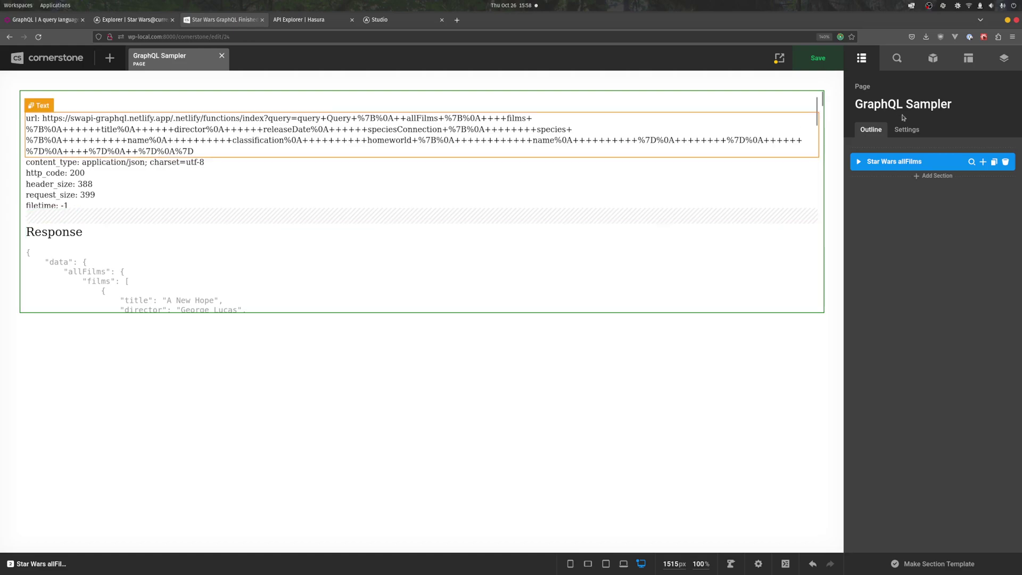
left_click(971, 162)
left_click(946, 129)
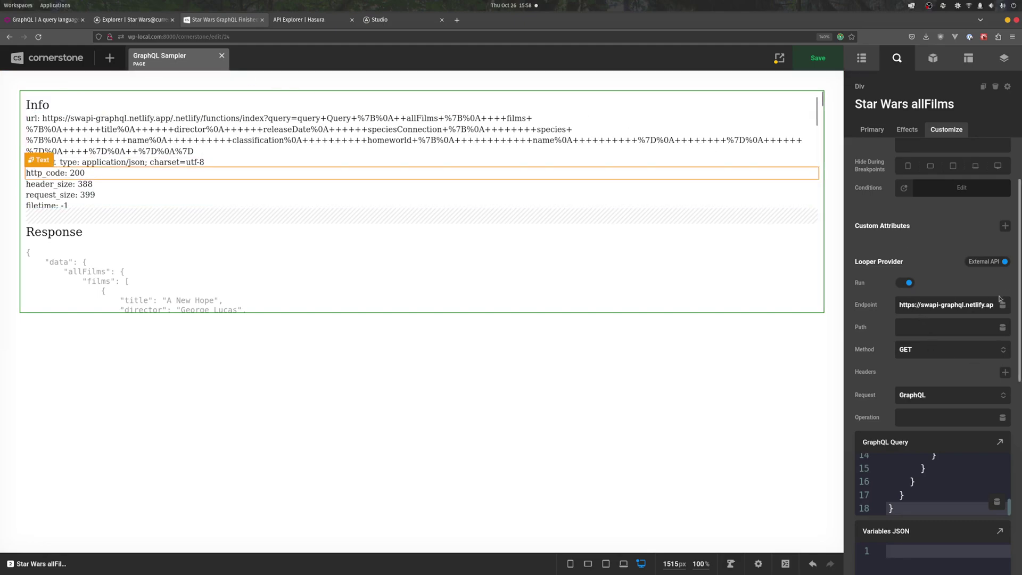
Step: Keep the request type as GraphQL and review its query in the enlarged GraphQL Query editor
scroll(914, 339, "down", 3)
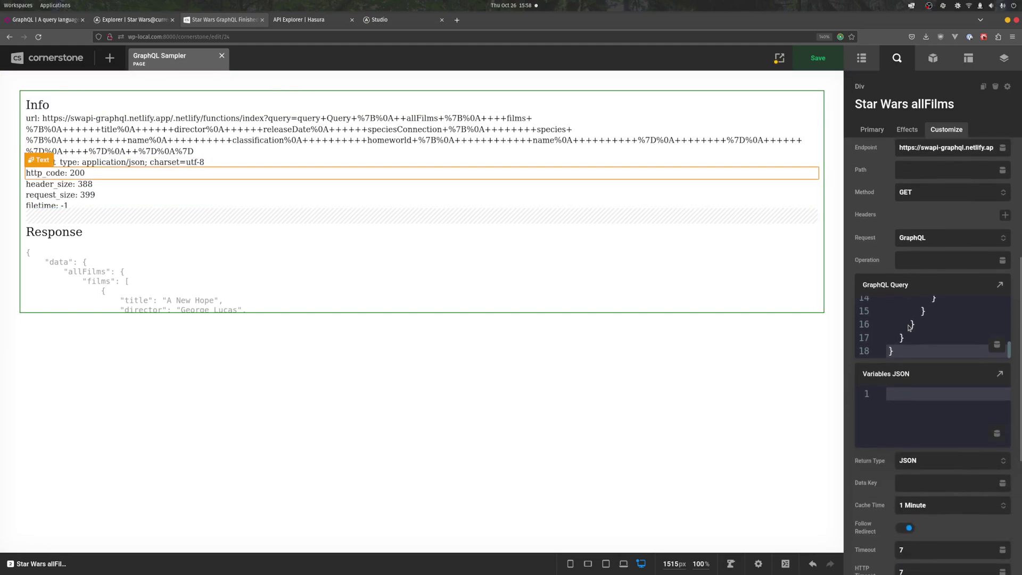
left_click(935, 222)
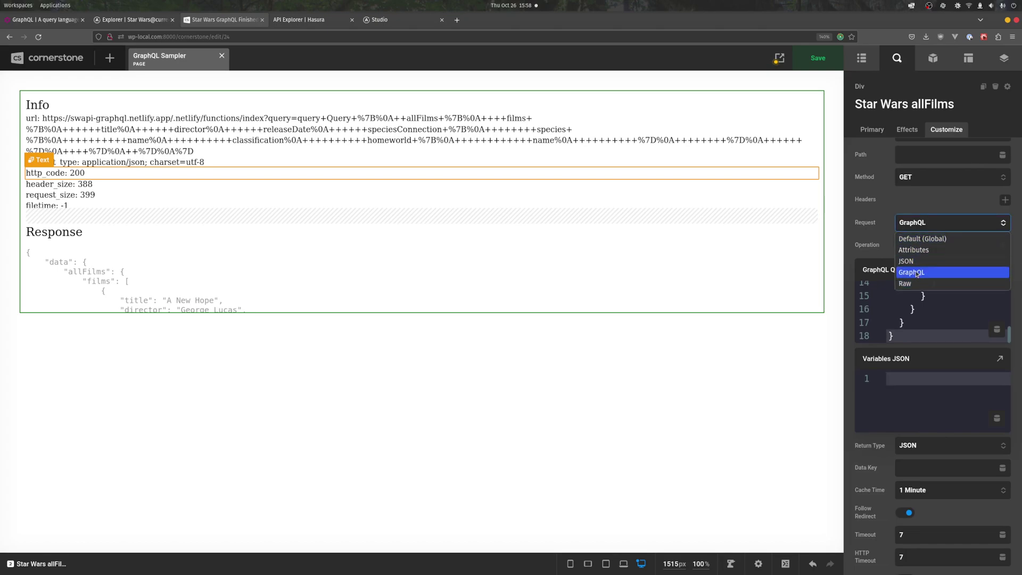
left_click(878, 222)
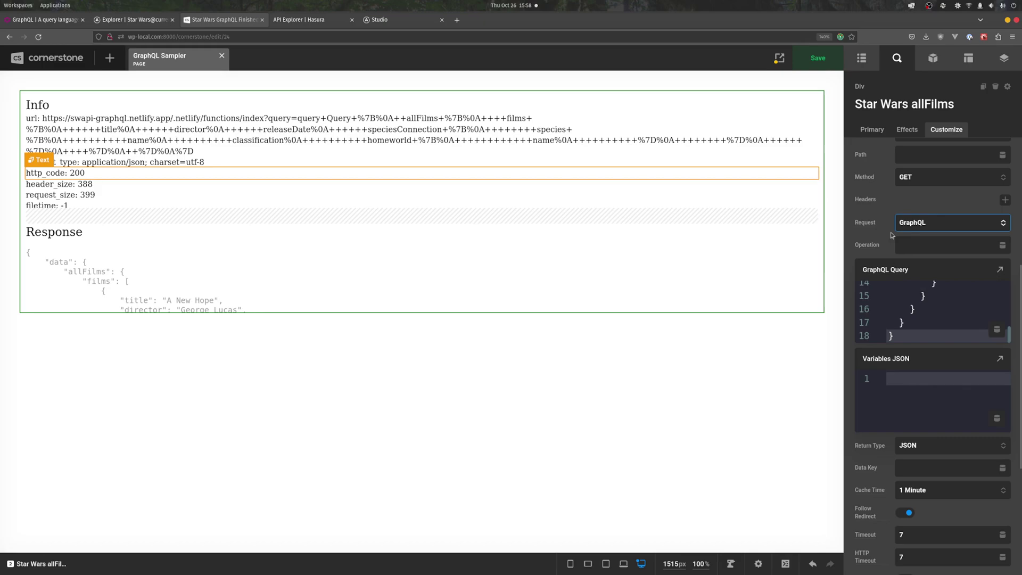
left_click(999, 269)
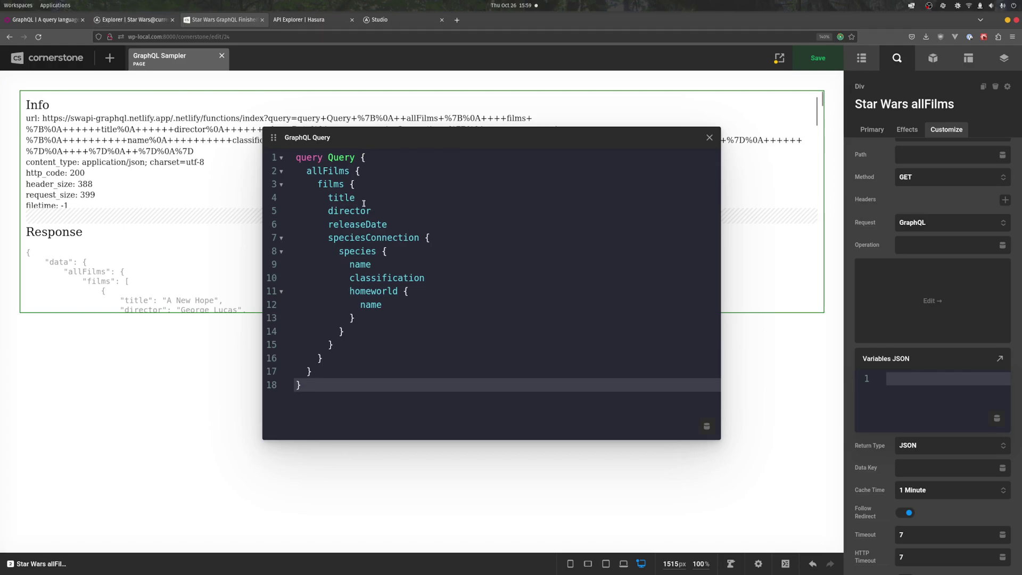
left_click_drag(352, 140, 377, 174)
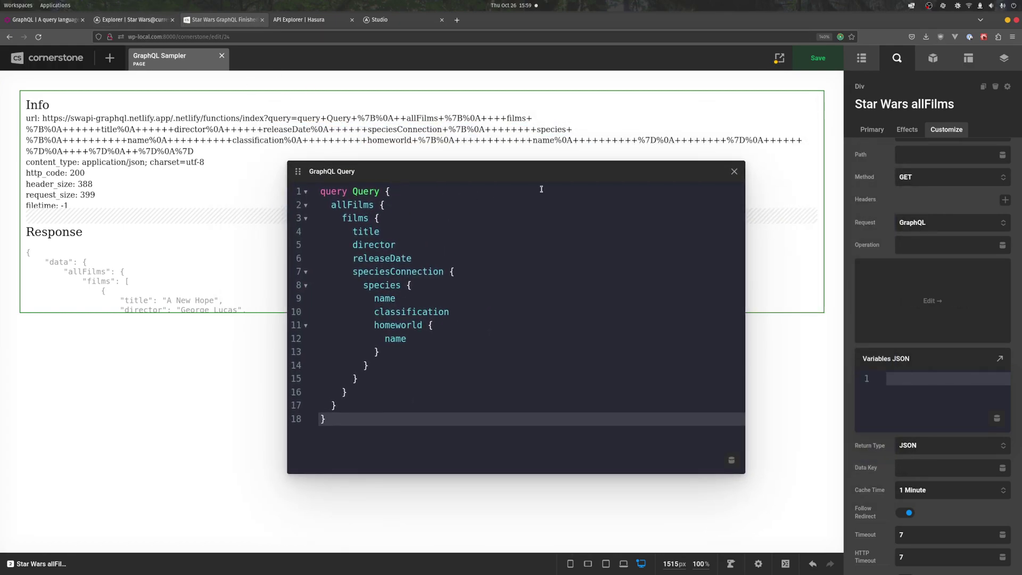
left_click(732, 173)
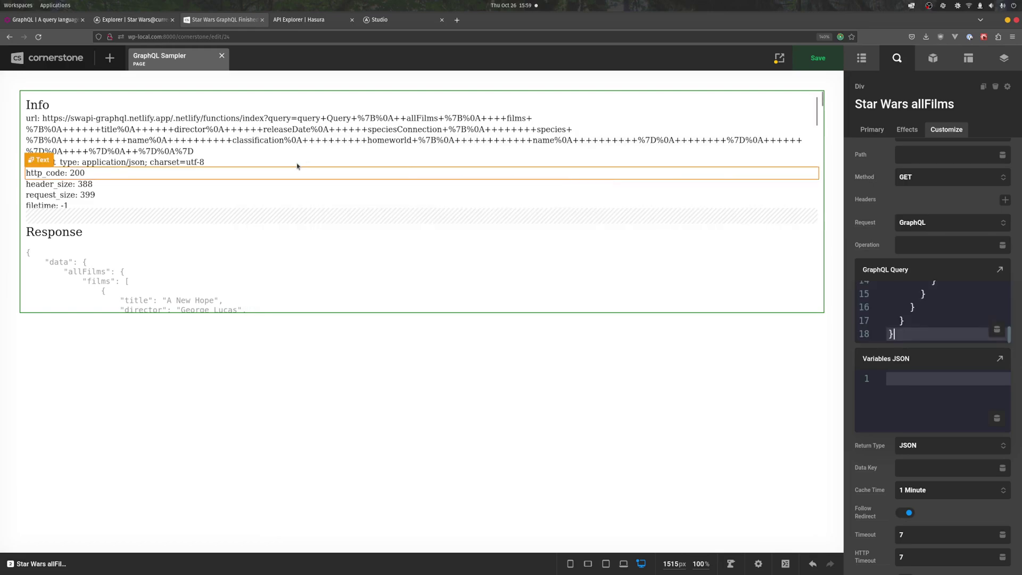
scroll(478, 259, "down", 5)
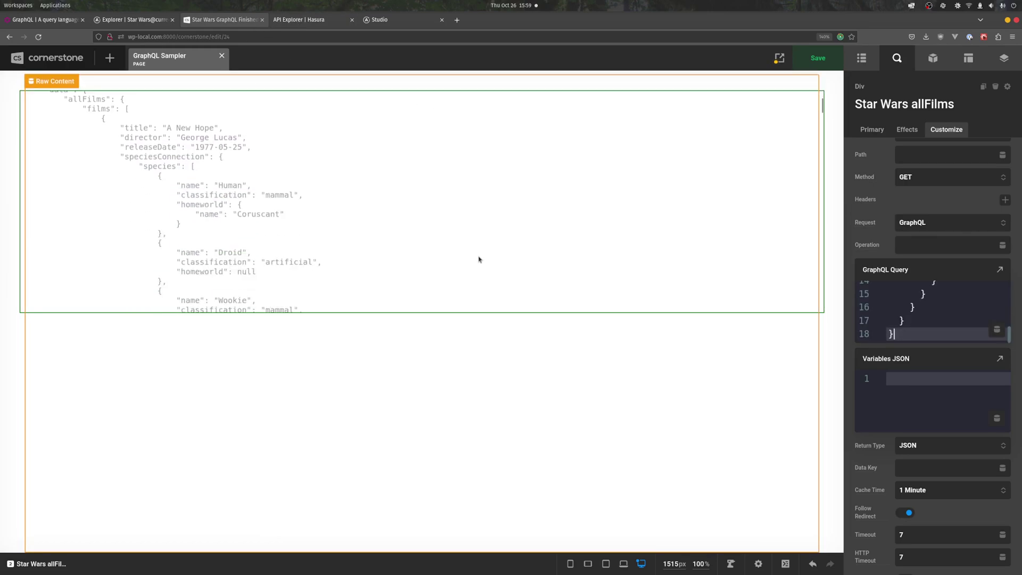
scroll(292, 157, "down", 2)
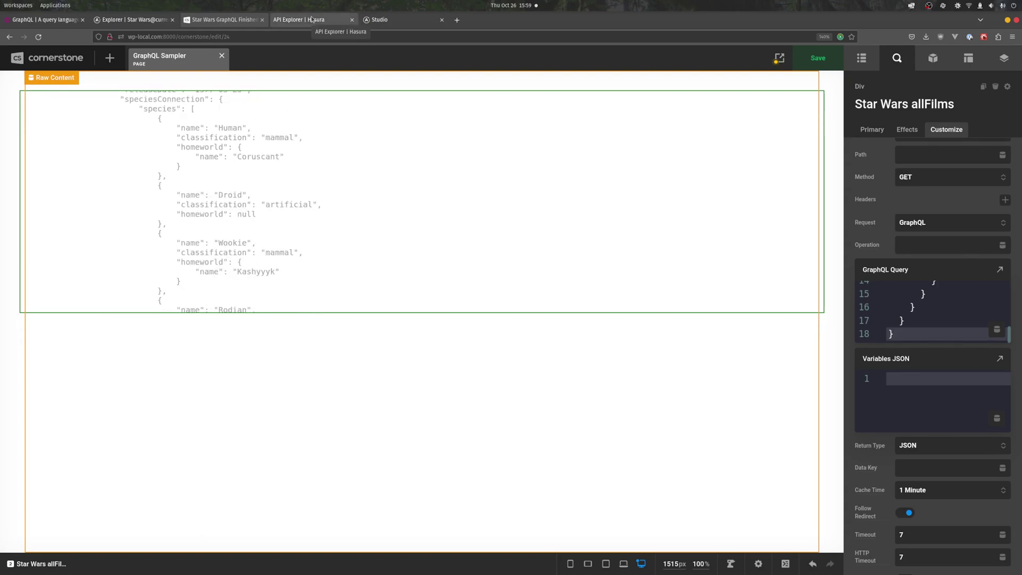
Step: Switch to PokeAPI GraphiQL and widen the query editor to view samplePokeAPIquery
left_click(312, 19)
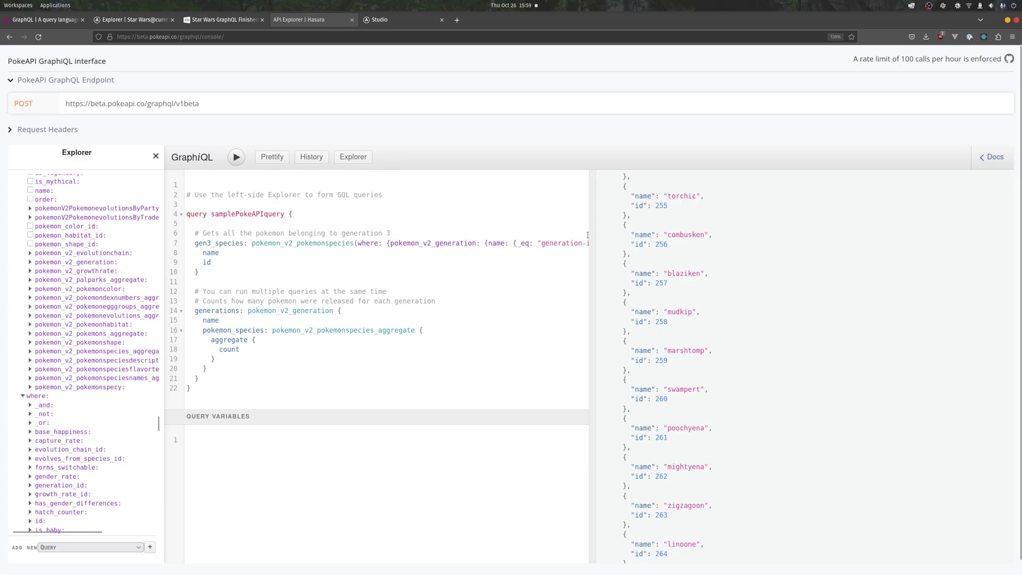
left_click_drag(592, 235, 752, 222)
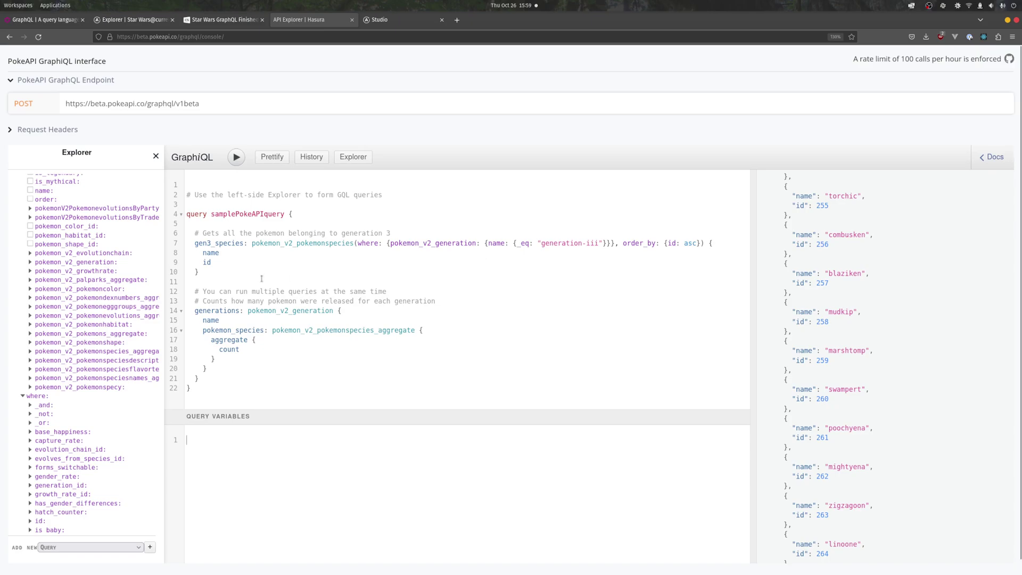
double_click(256, 214)
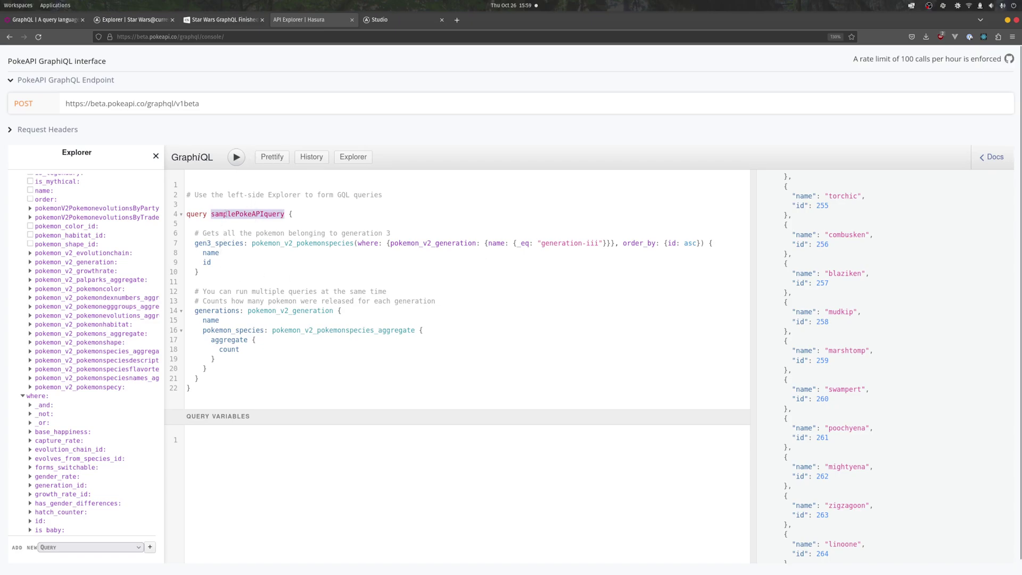
left_click(242, 233)
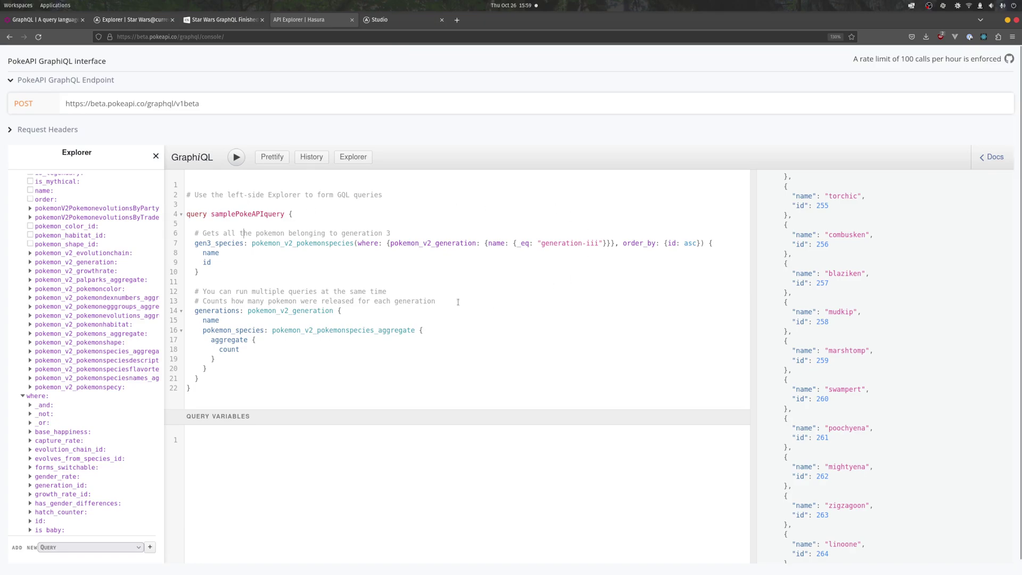
Step: Inspect the gen3_species line and the pokemon_v2_pokemonspecies field's type information
scroll(822, 265, "down", 6)
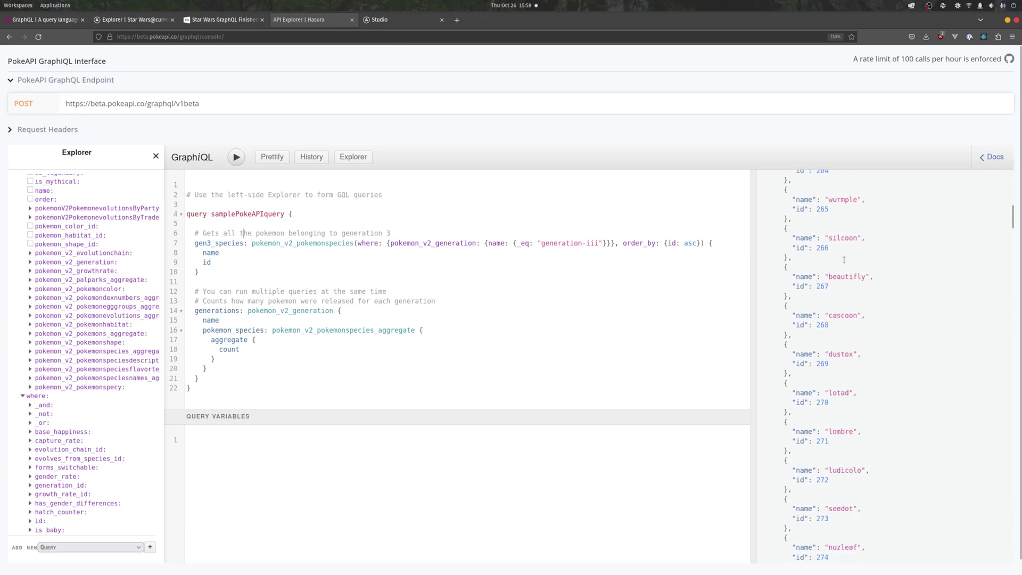
left_click_drag(1012, 216, 1000, 169)
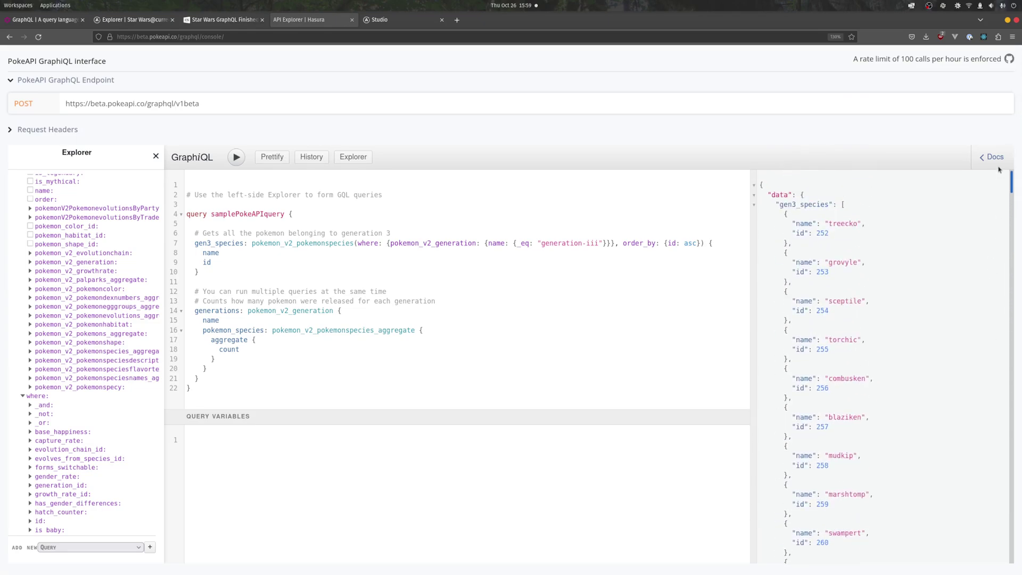
triple_click(220, 245)
left_click(238, 246)
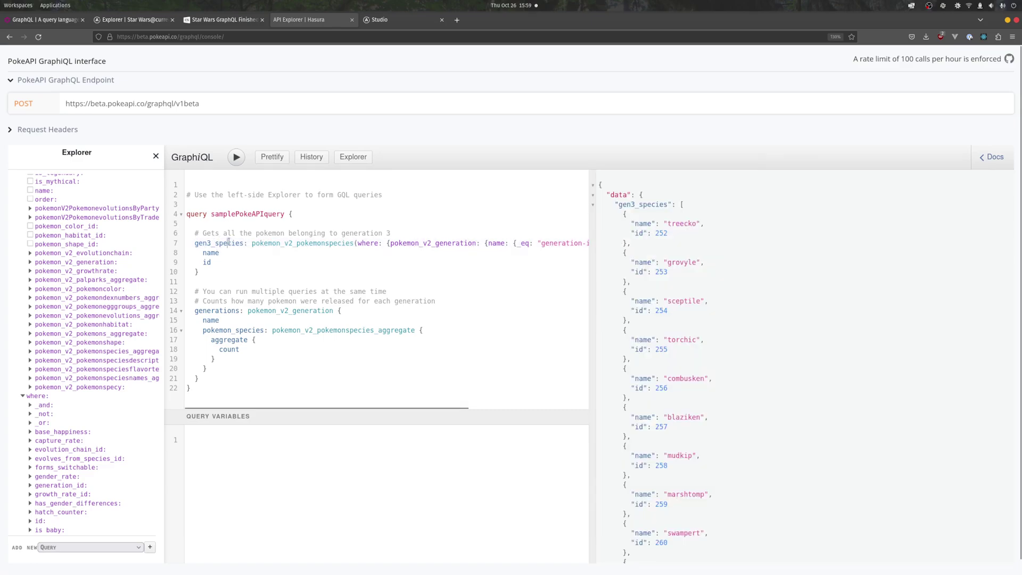
double_click(286, 242)
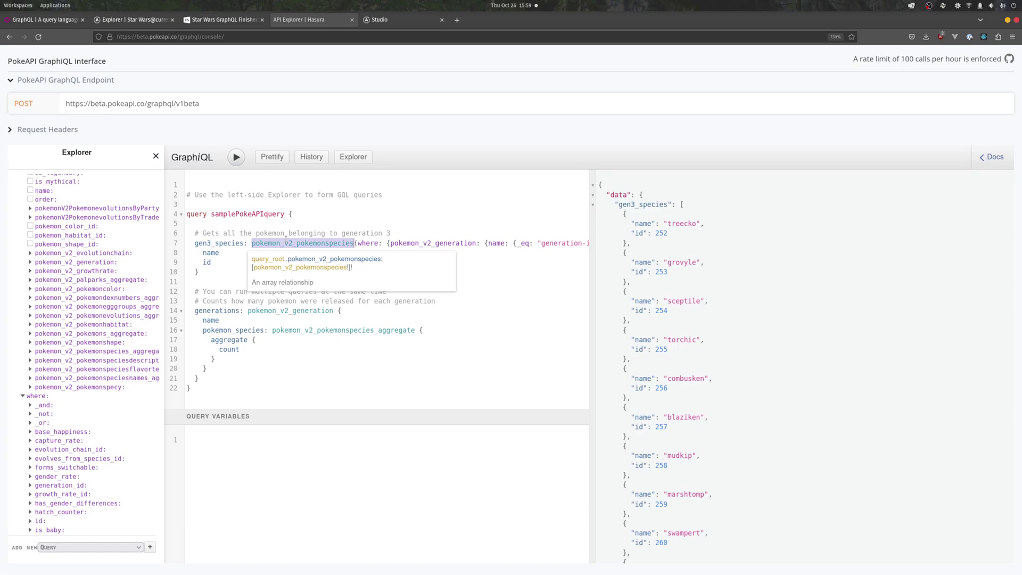
left_click(445, 267)
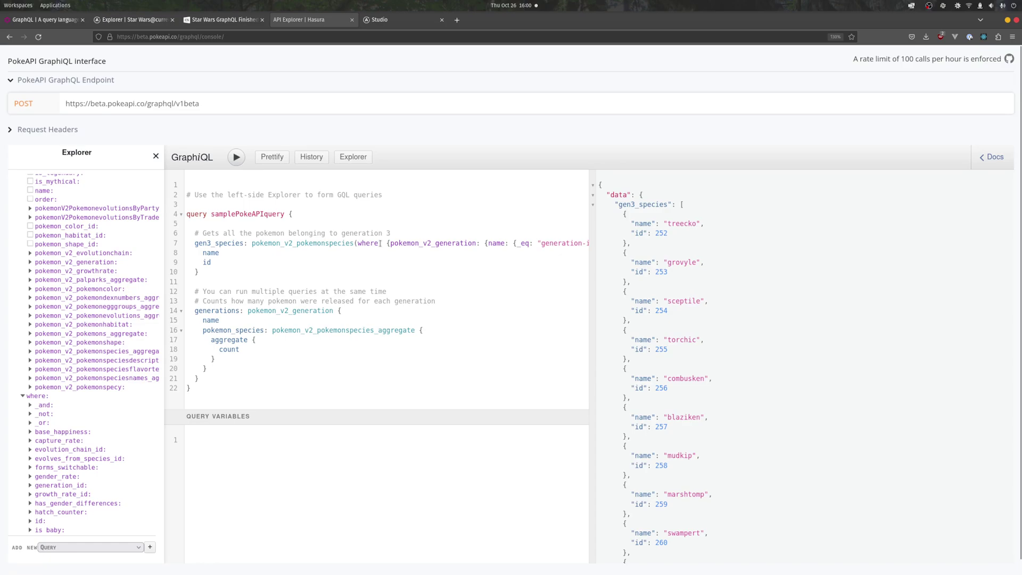
left_click_drag(377, 243, 444, 243)
left_click(424, 243)
scroll(424, 245, "right", 3)
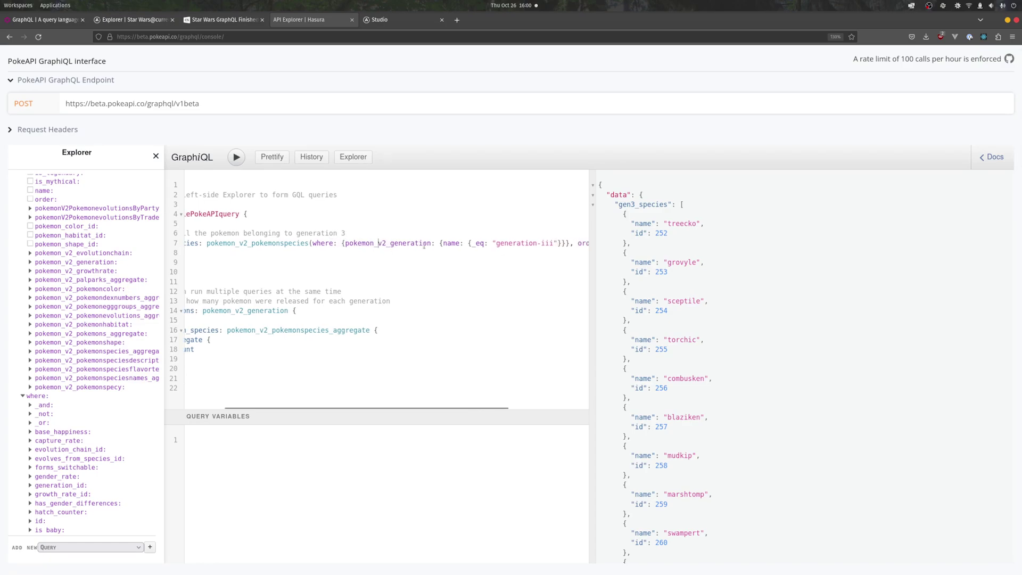
scroll(326, 245, "right", 1)
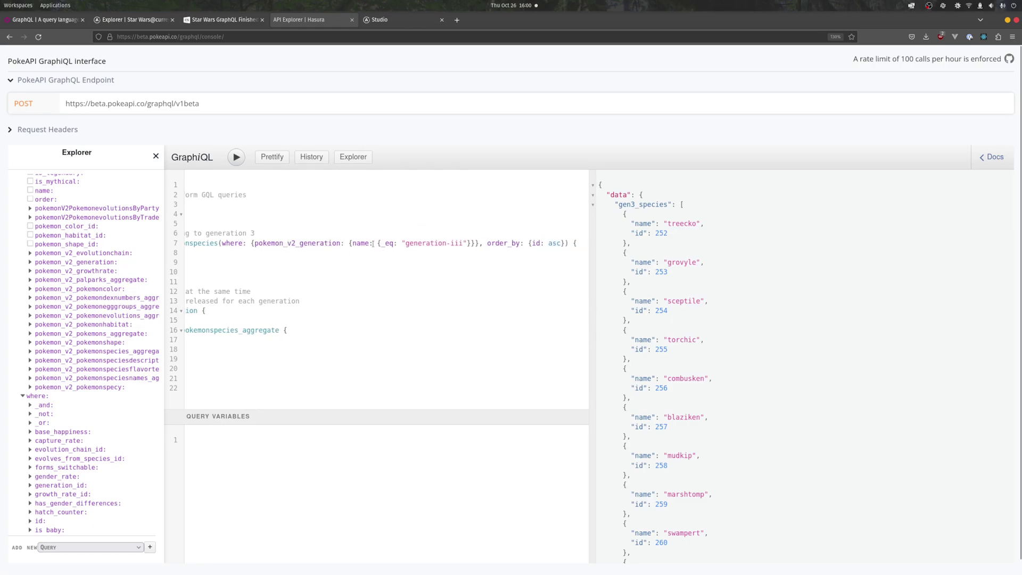
left_click(290, 244)
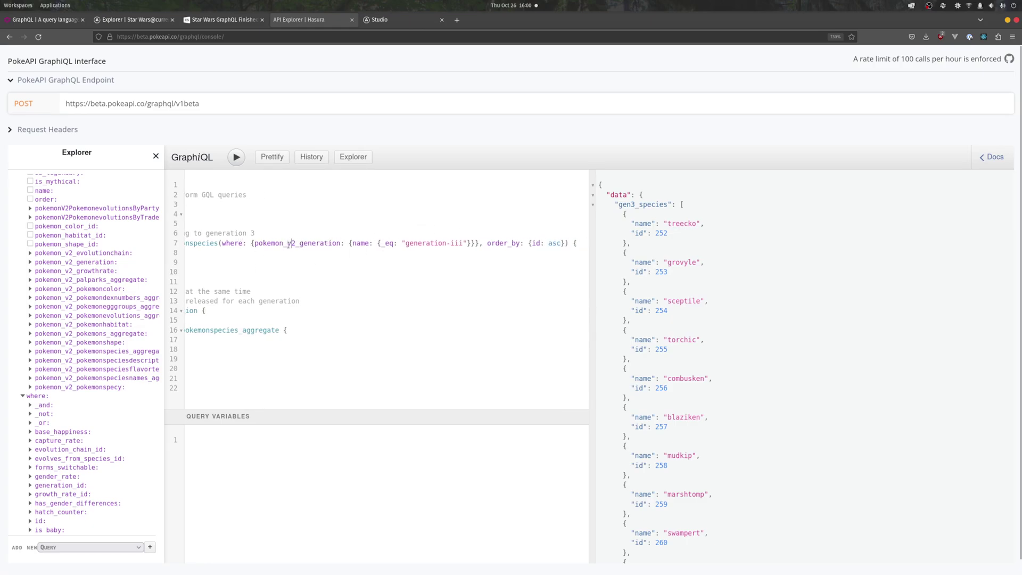
left_click(434, 242)
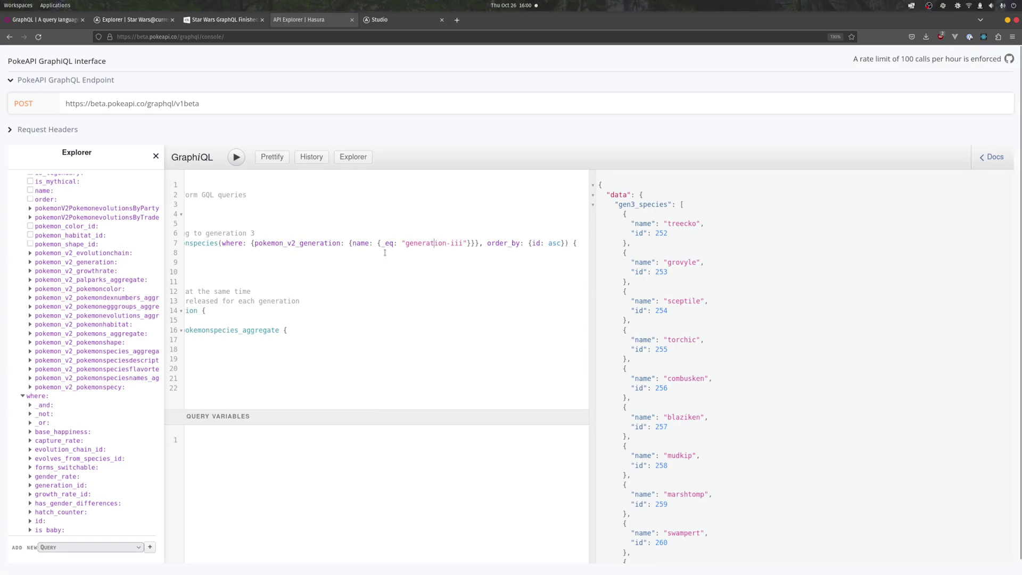
left_click_drag(364, 245, 404, 244)
left_click(356, 243)
left_click_drag(424, 242, 461, 243)
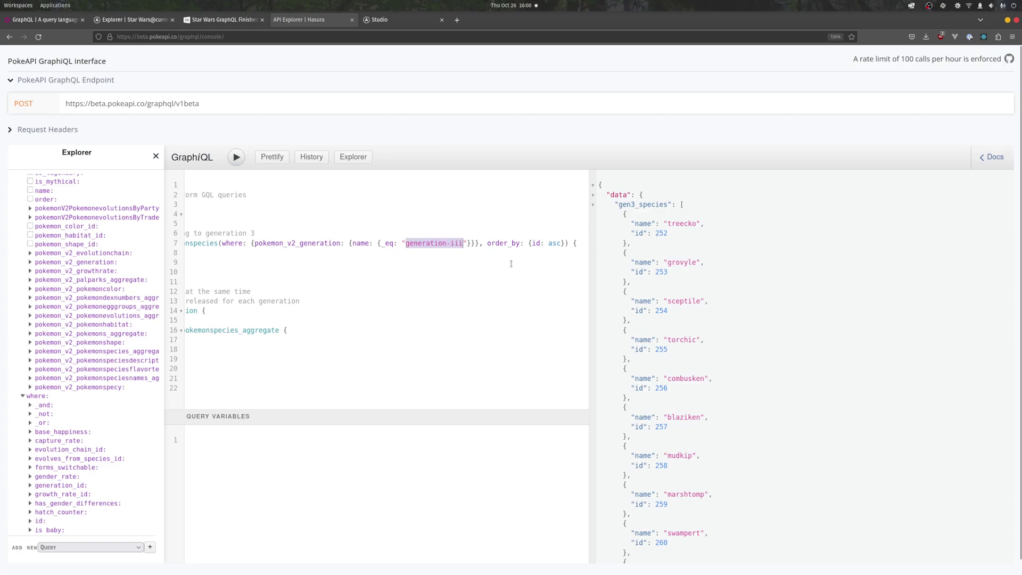
scroll(371, 273, "left", 5)
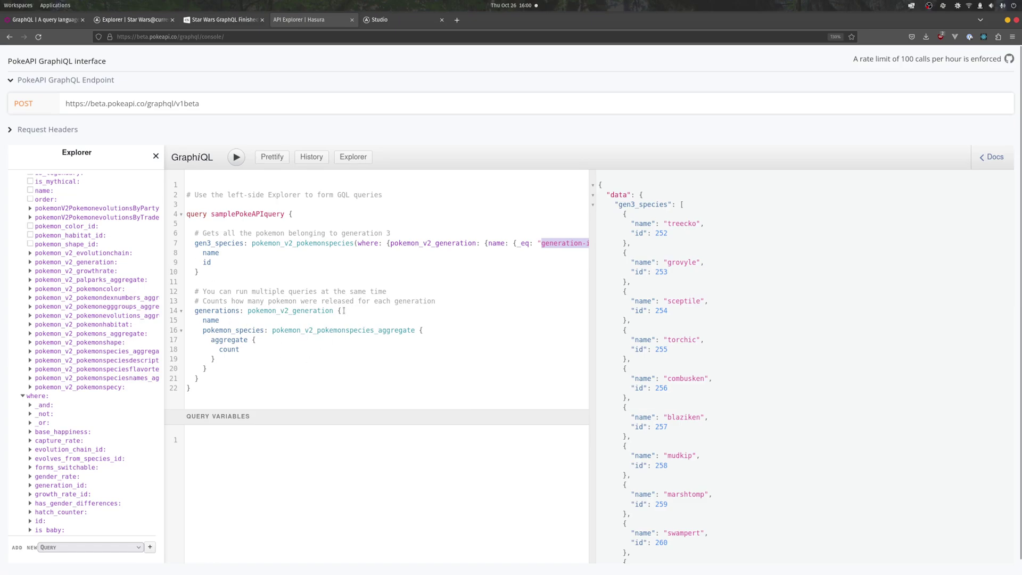
Step: Declare ($generation: String) as a variable on samplePokeAPIquery
left_click(390, 242)
key("BackSpace")
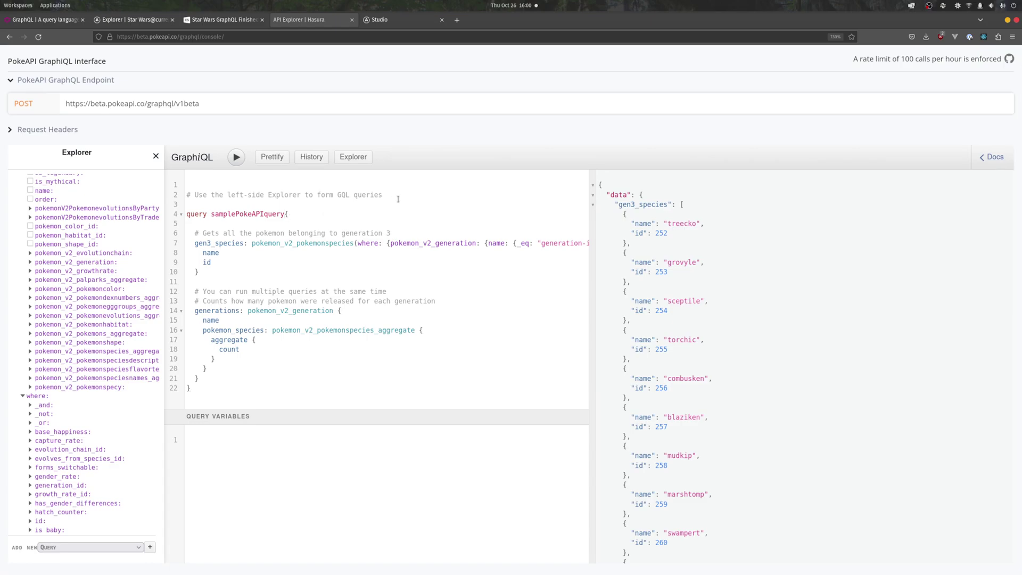
type("()")
key("Left")
scroll(488, 243, "right", 2)
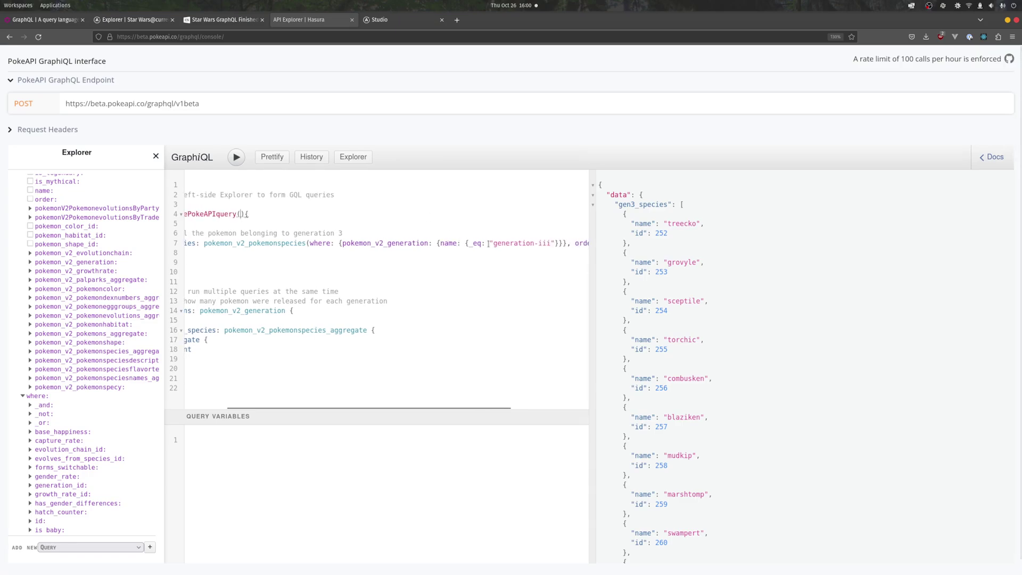
scroll(425, 243, "left", 1)
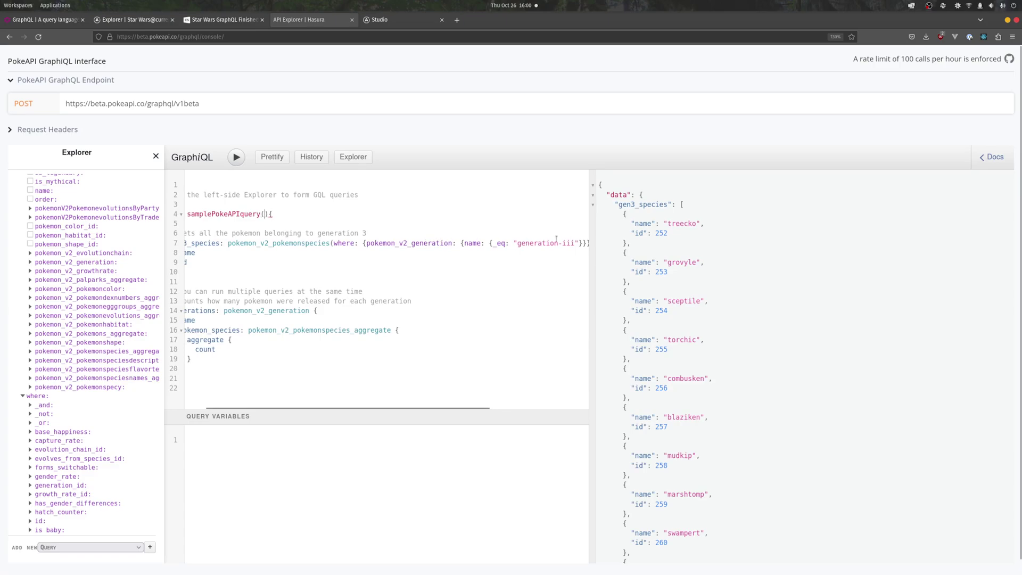
scroll(221, 217, "left", 1)
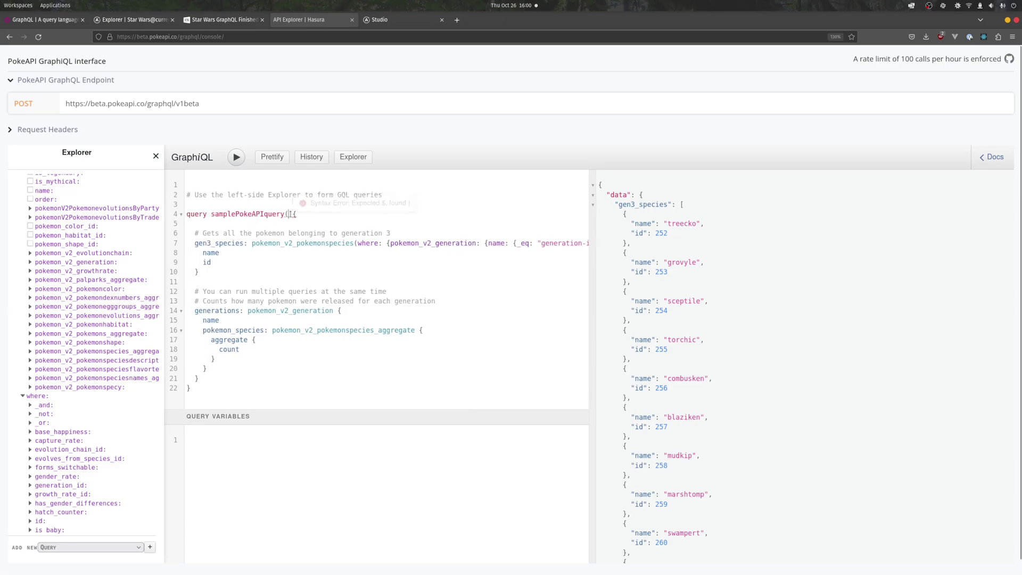
mouse_move(292, 213)
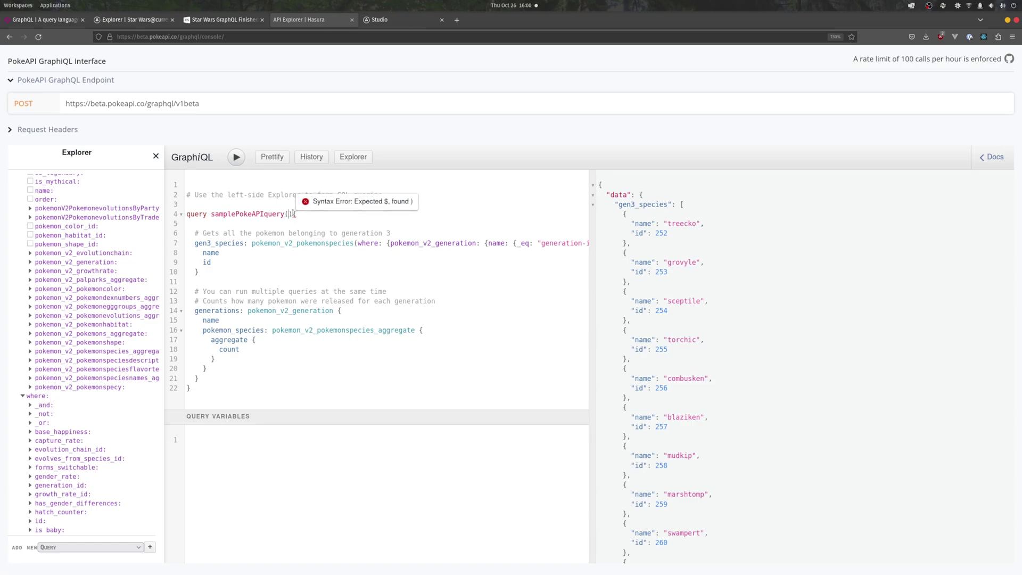
type("$gen")
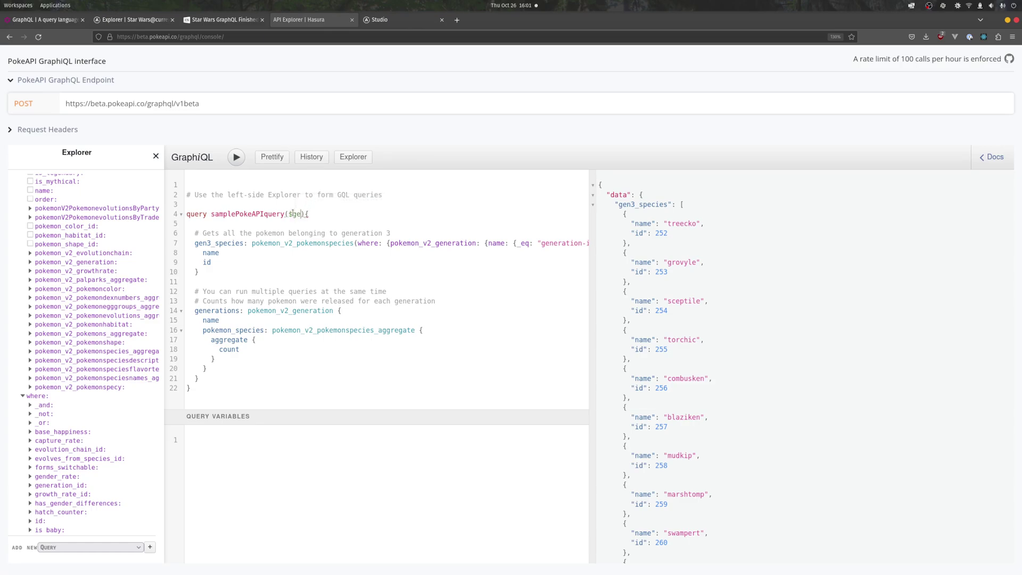
type("eration:")
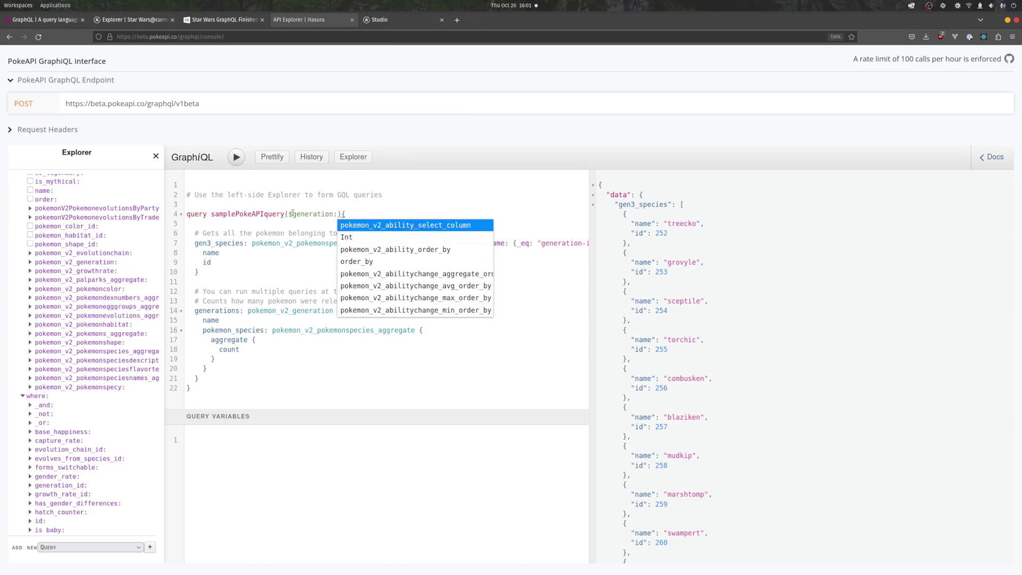
type(" String")
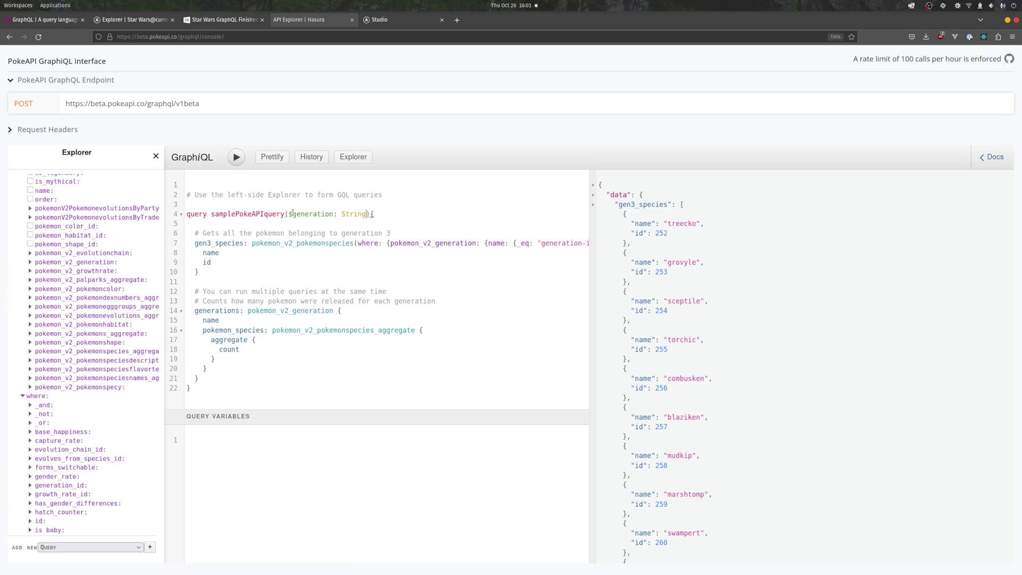
Step: Replace the "generation-iii" literal on line 7 with $generation
scroll(532, 245, "right", 3)
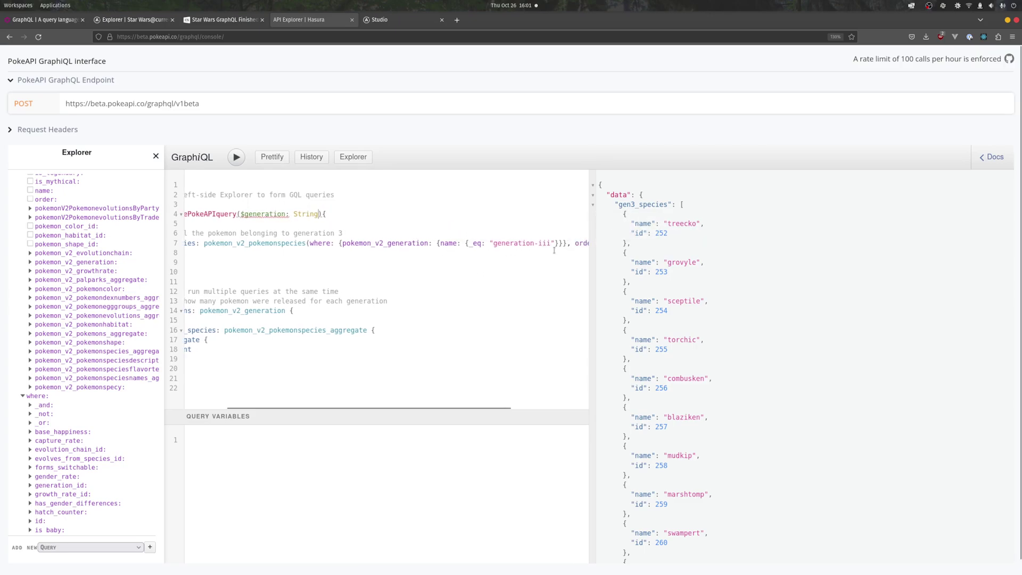
mouse_move(251, 213)
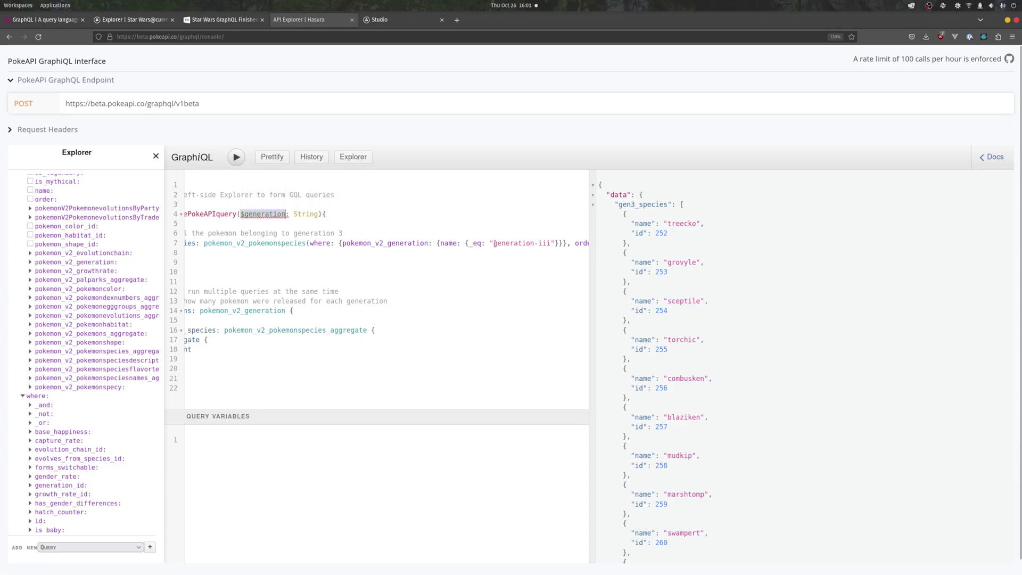
left_click_drag(495, 244, 576, 244)
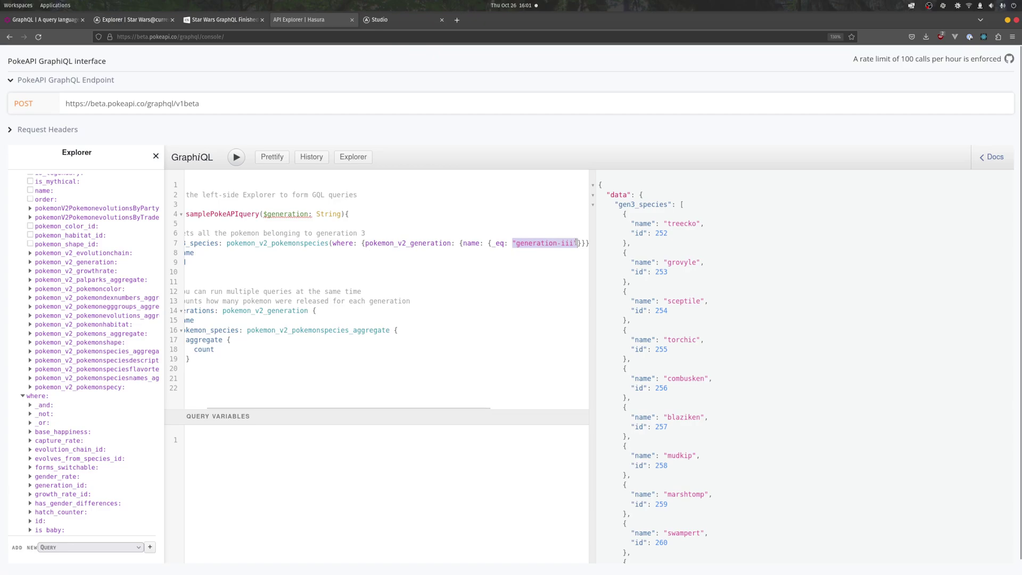
type("$generation")
Step: Set Query Variables to {"generation": "generation-iii"} and run the query
left_click(394, 468)
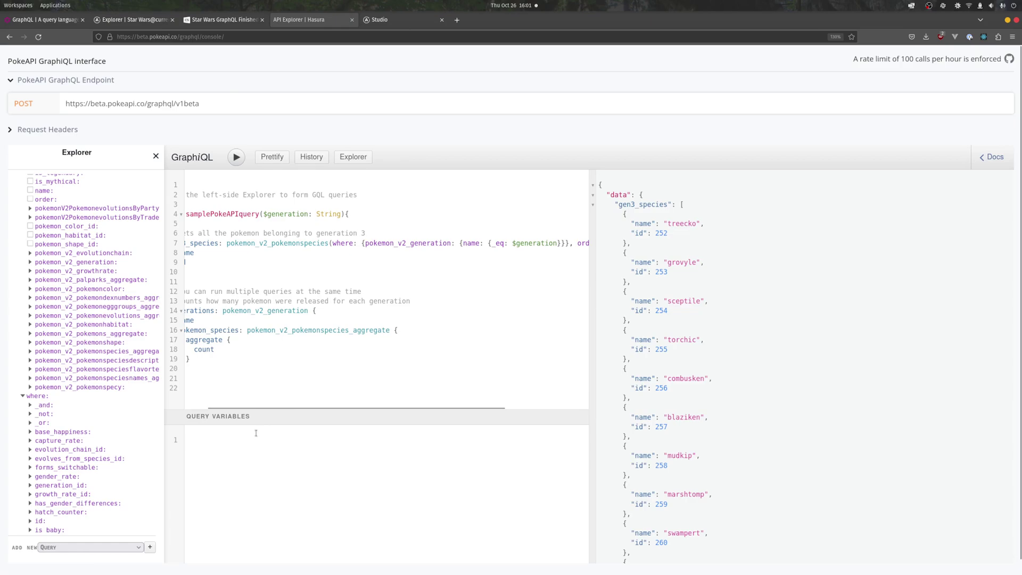
type("{")
key("Return")
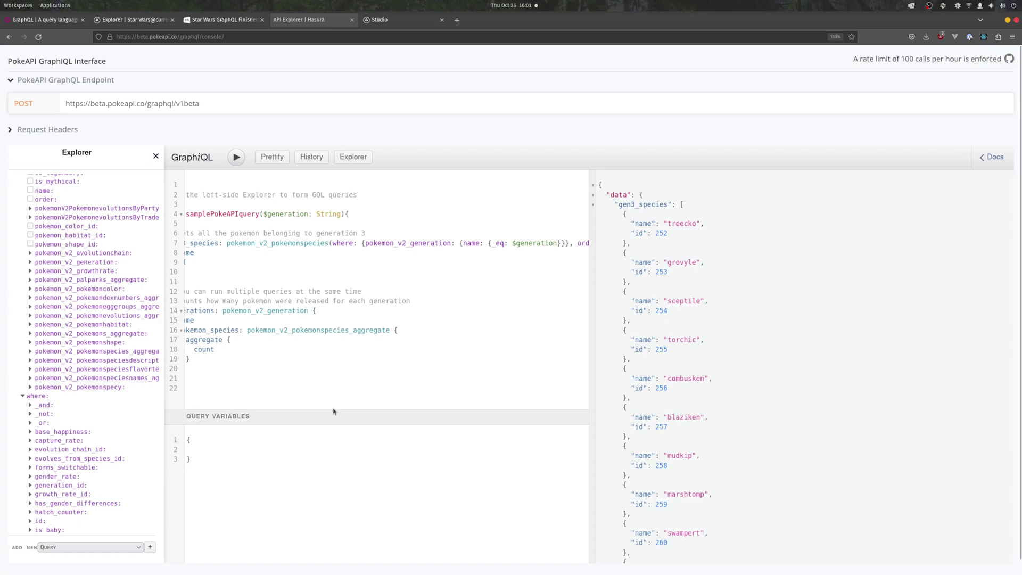
type("\"")
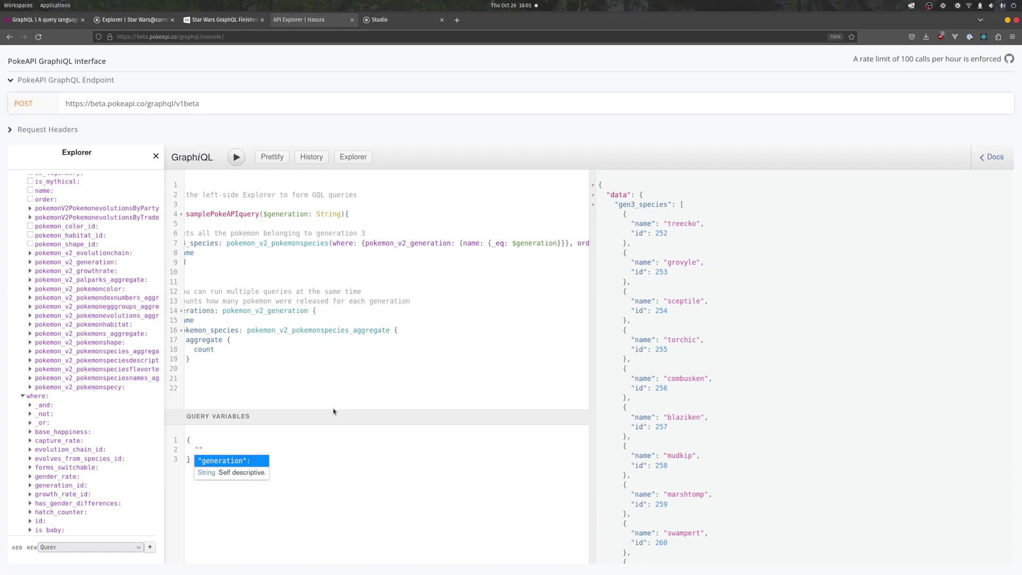
key("Return")
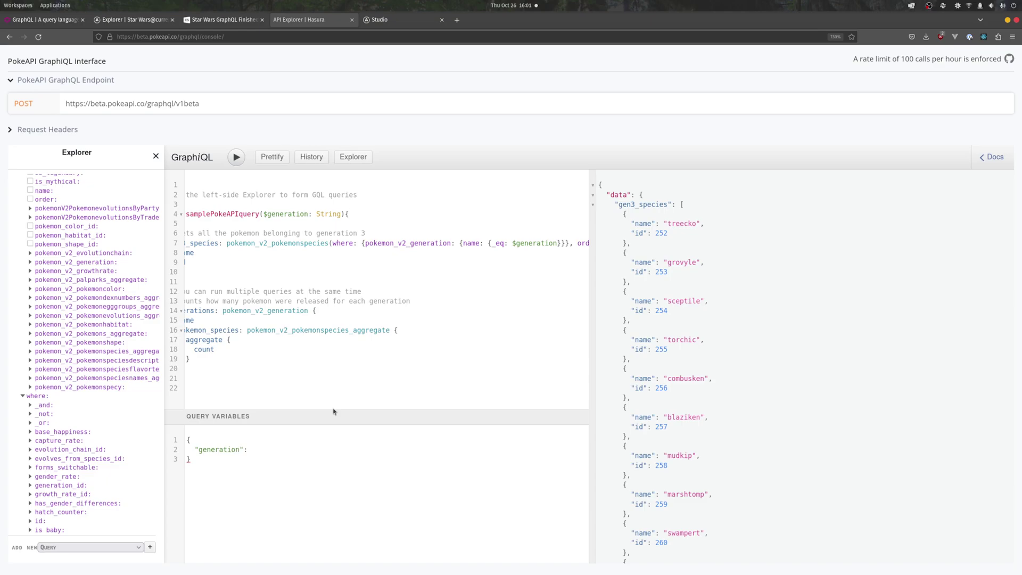
type("\"generation-iii")
left_click(240, 162)
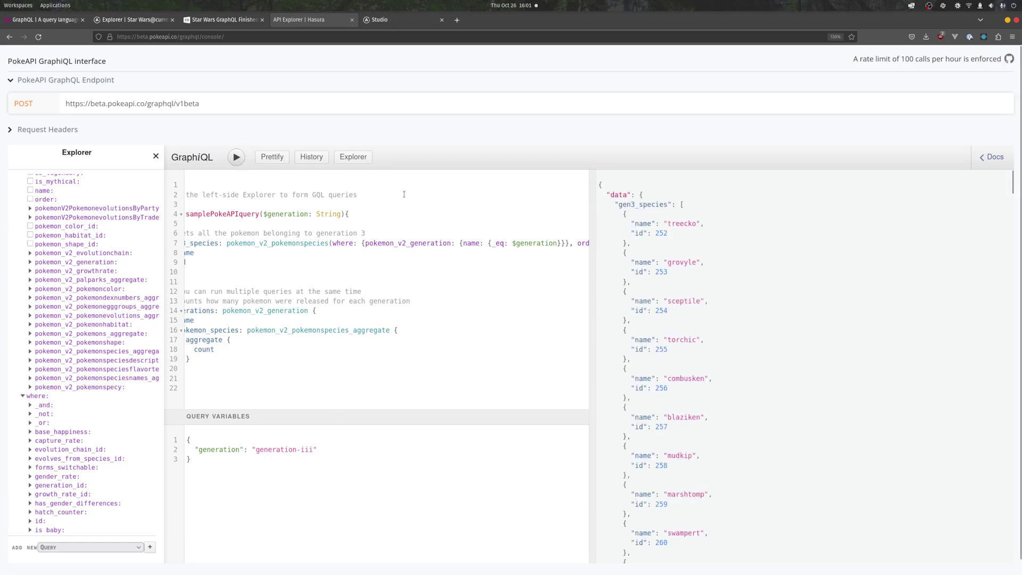
Step: Select the entire query text and copy it
scroll(377, 306, "left", 2)
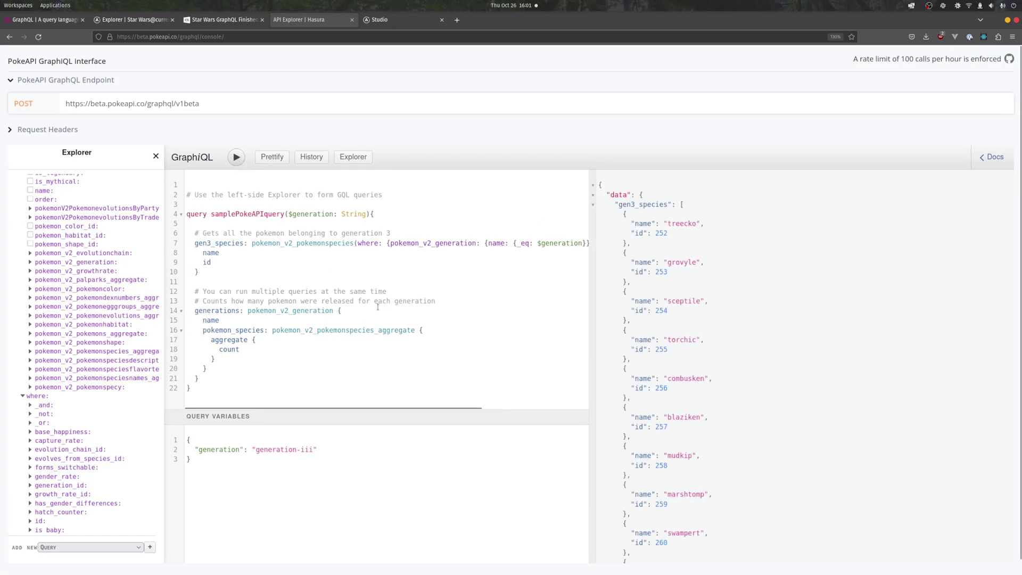
left_click_drag(213, 386, 187, 215)
right_click(206, 217)
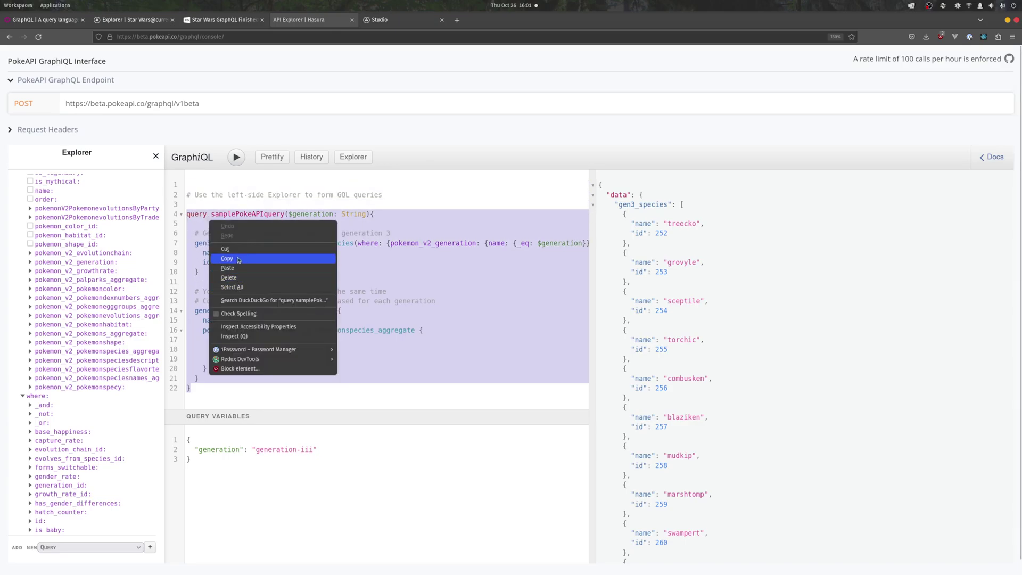
left_click(326, 260)
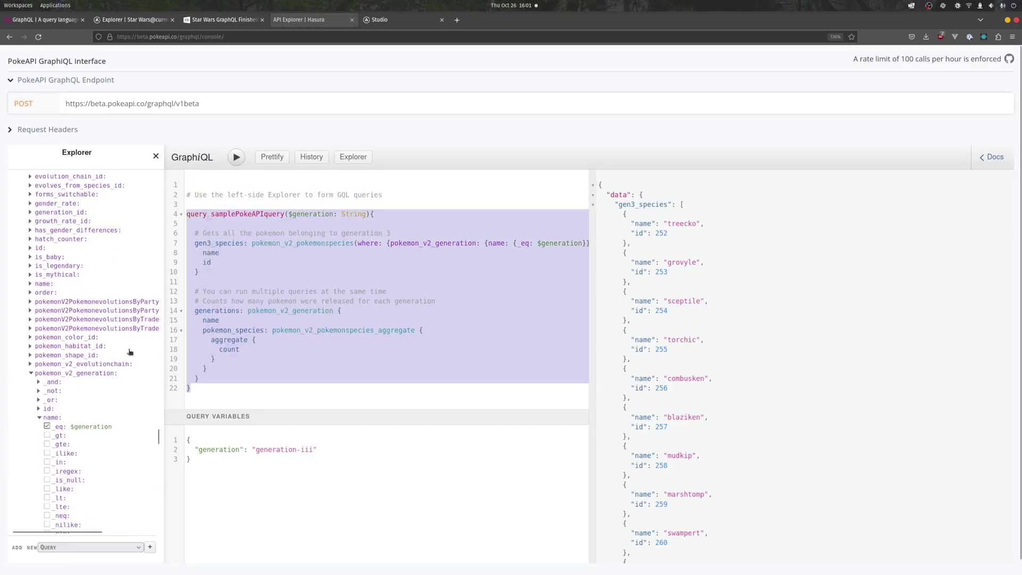
scroll(130, 352, "up", 5)
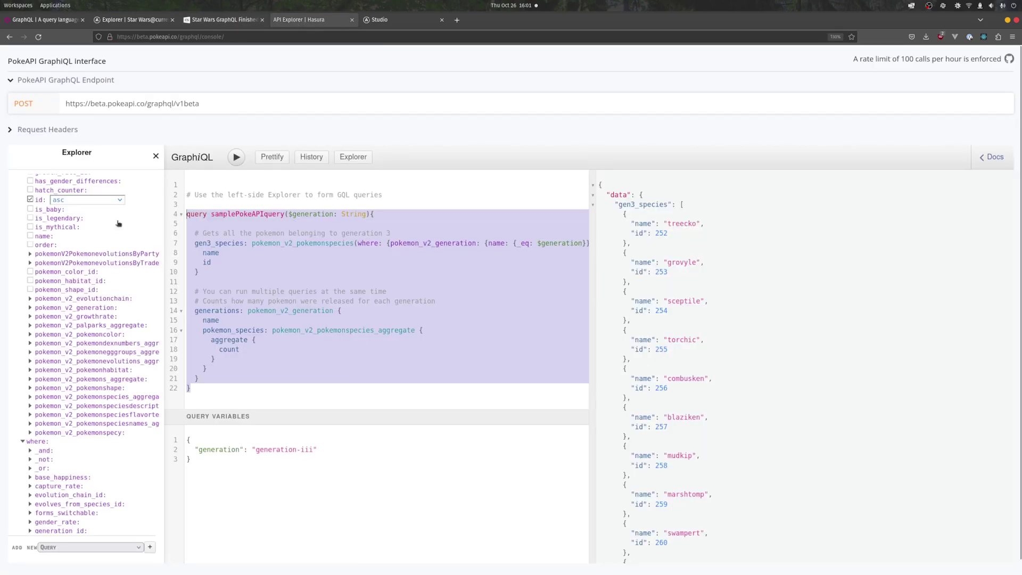
Step: Back in Cornerstone, search elements for 'api' and add an API Tester below the Star Wars output
left_click(224, 23)
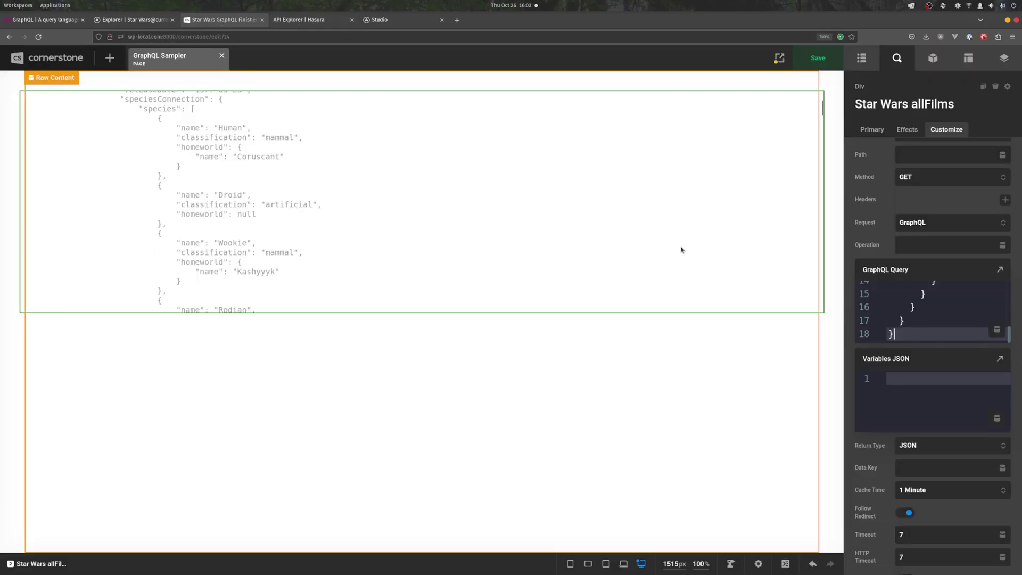
left_click(932, 57)
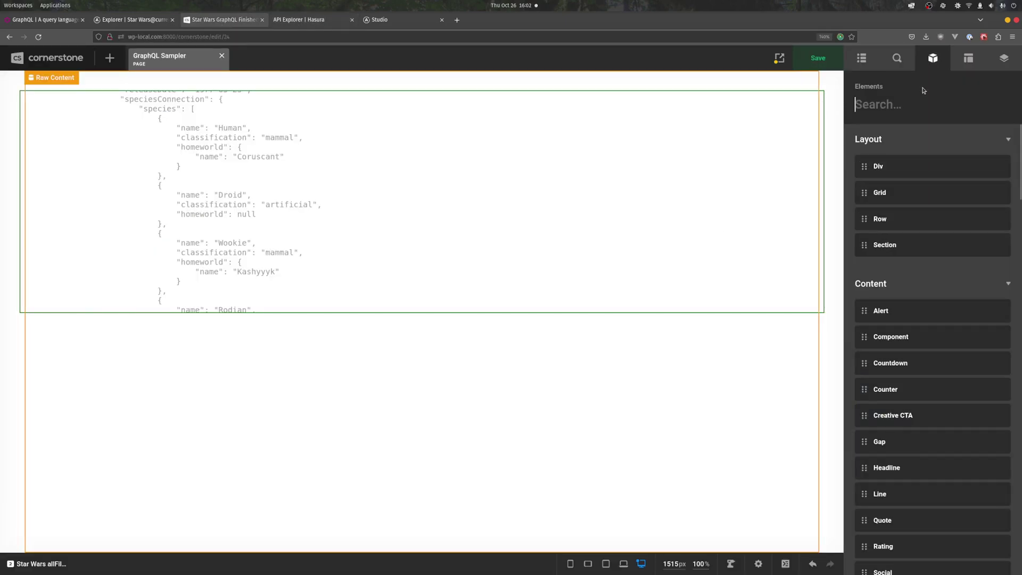
type("api")
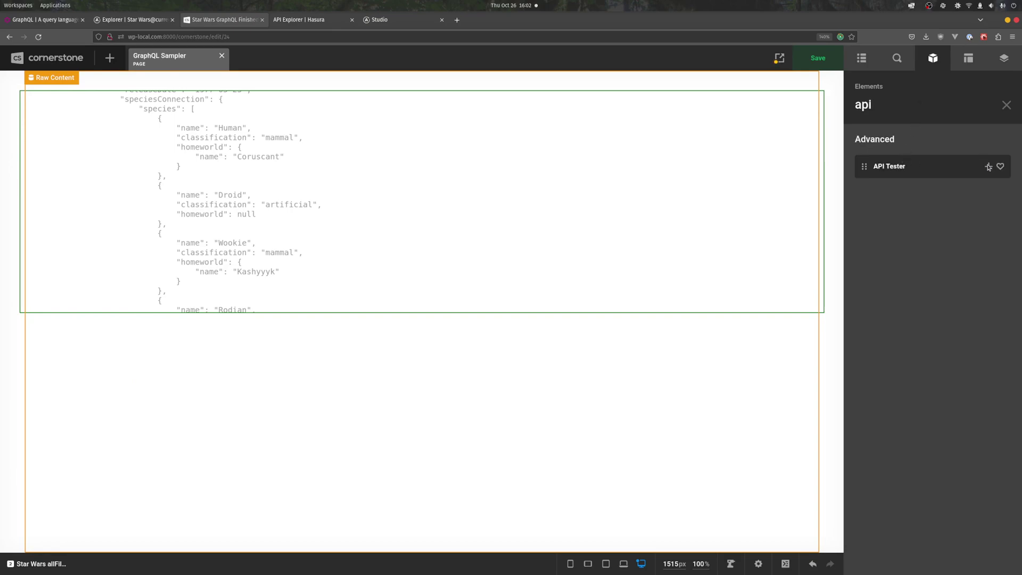
left_click(988, 167)
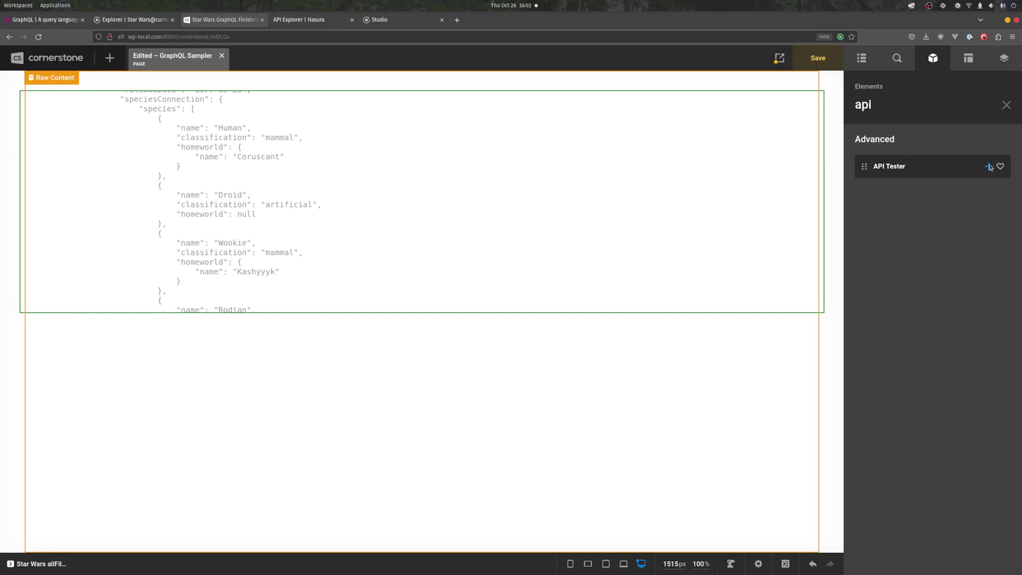
left_click(733, 361)
Step: Select the API Tester through the Outline and review its looper provider settings and endpoint URL
left_click(946, 130)
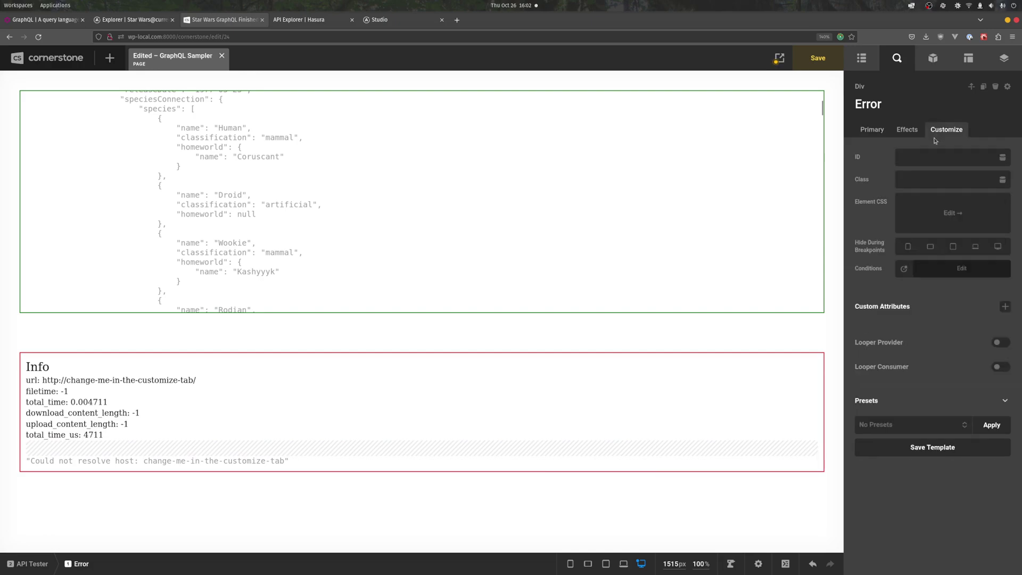
left_click(861, 57)
left_click(969, 191)
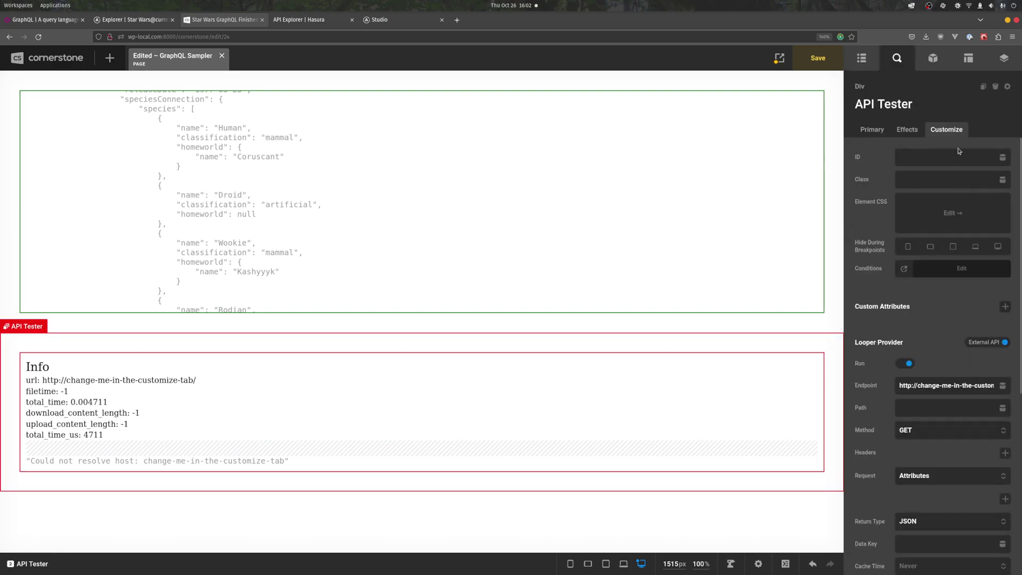
scroll(1001, 273, "down", 3)
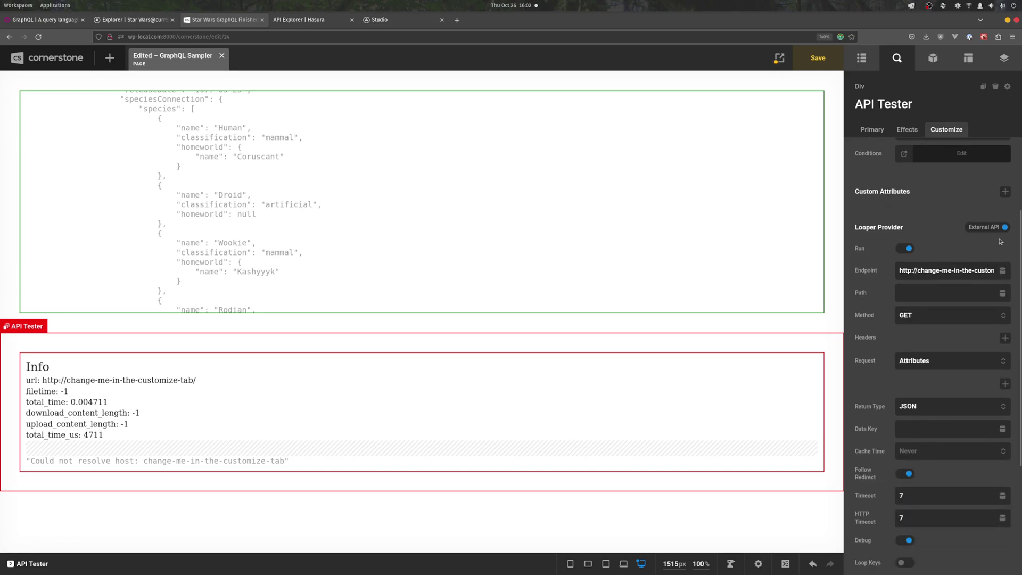
left_click(984, 227)
triple_click(966, 271)
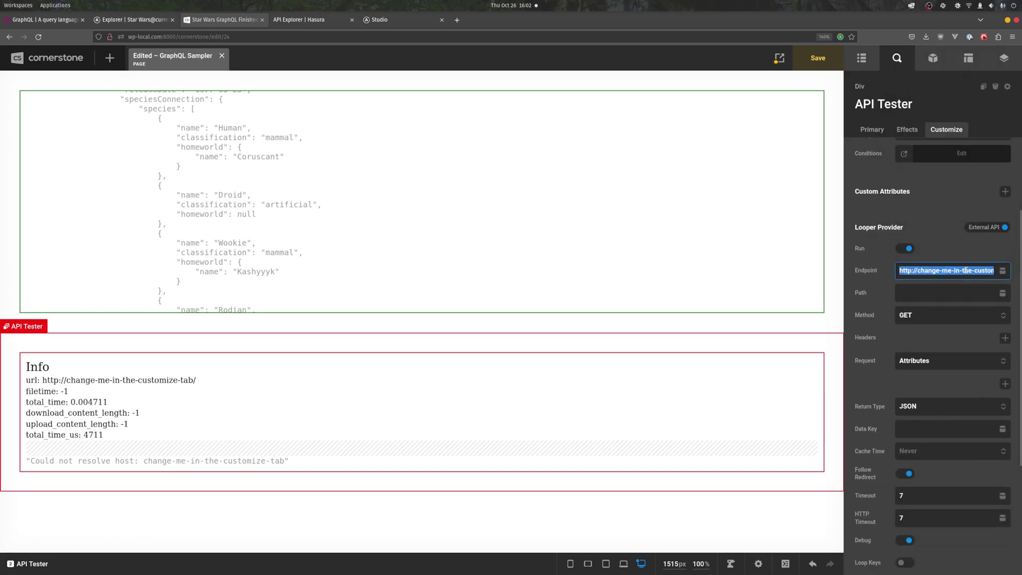
Step: Turn off the API Tester's Run option and set its request type to GraphQL
left_click(940, 361)
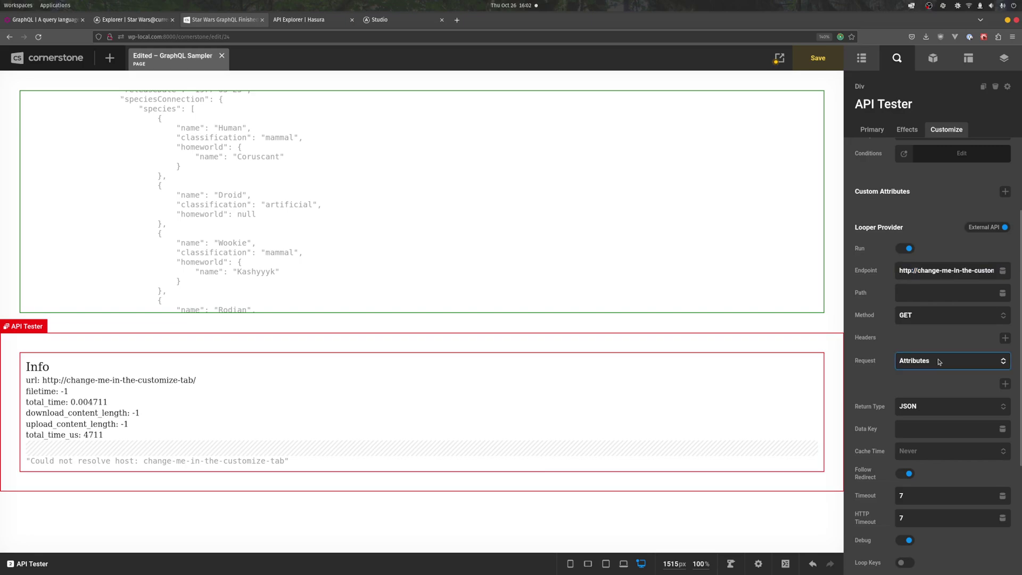
left_click(906, 252)
left_click(905, 249)
left_click(937, 361)
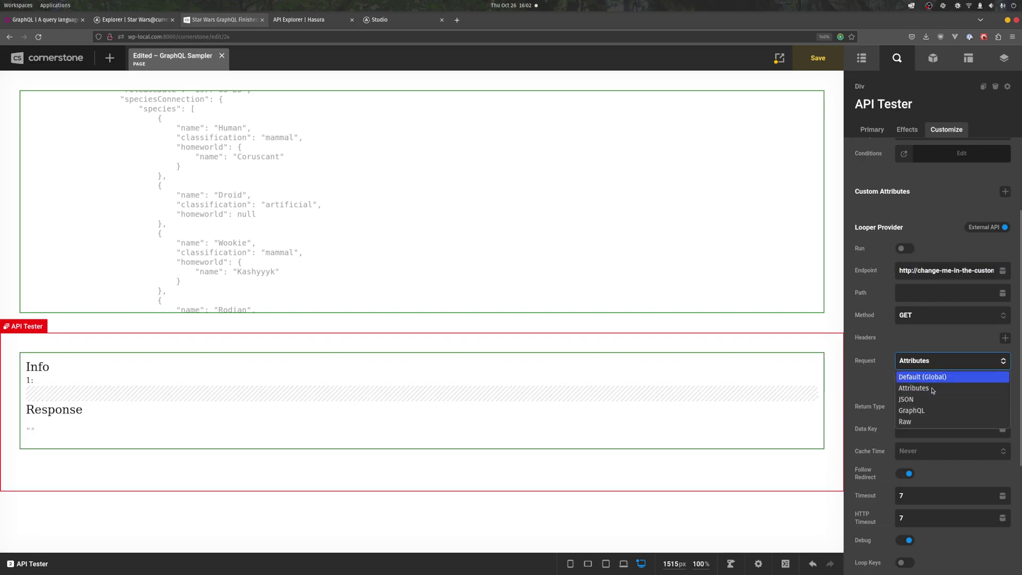
left_click(926, 410)
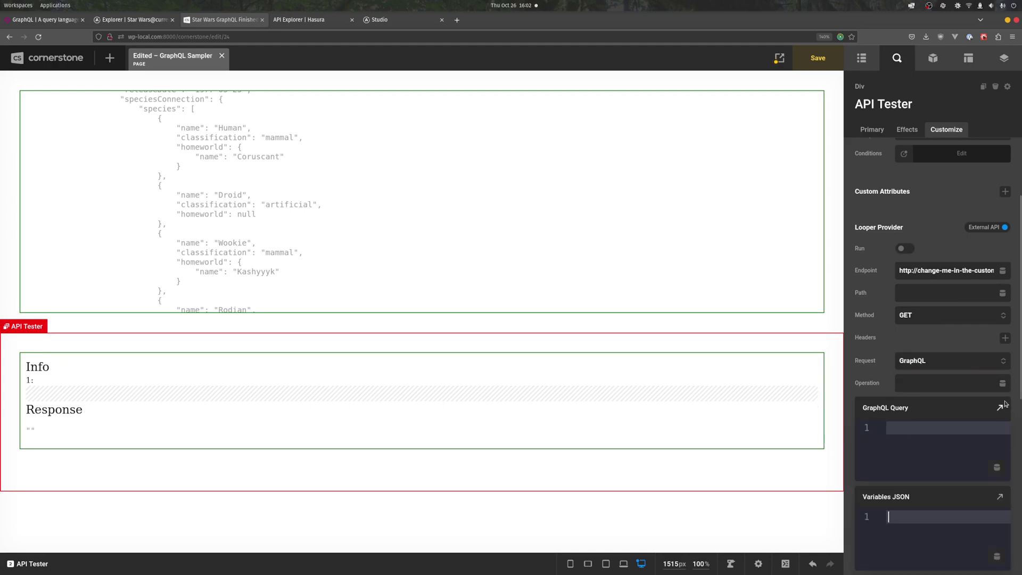
Step: Paste the PokeAPI sample query with its $generation variable into the GraphQL Query editor
left_click(1003, 407)
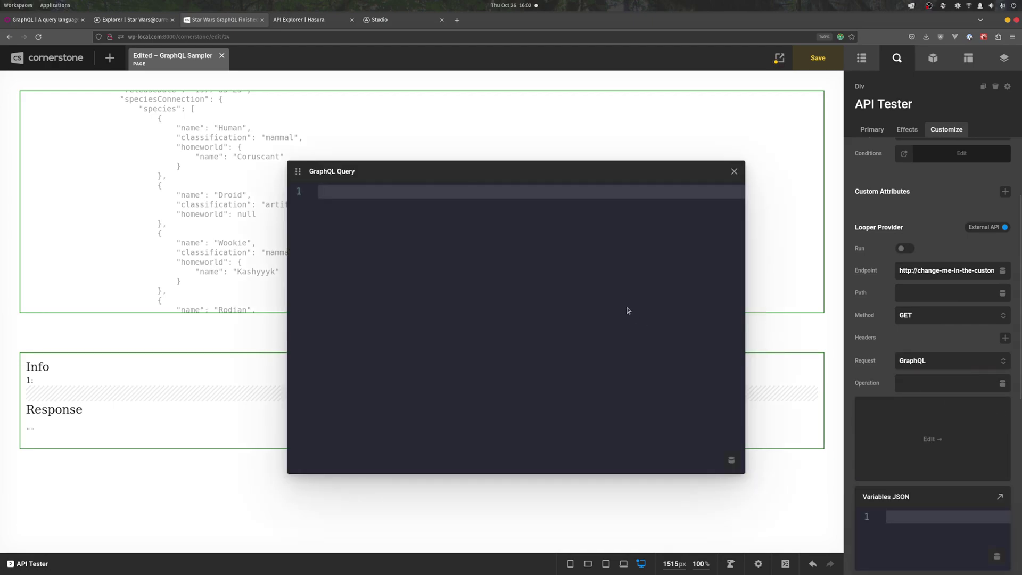
key("ctrl+v")
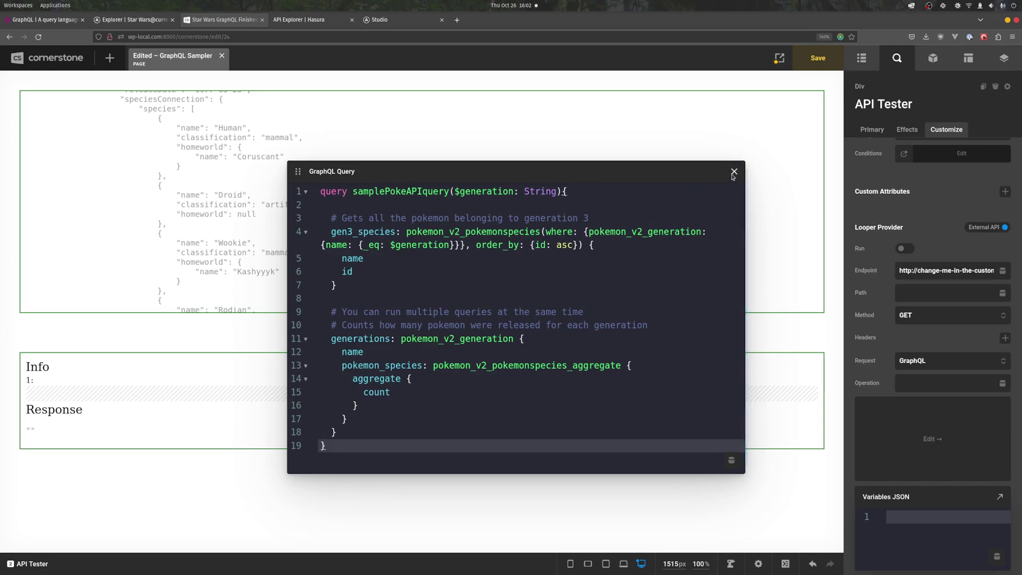
left_click(735, 171)
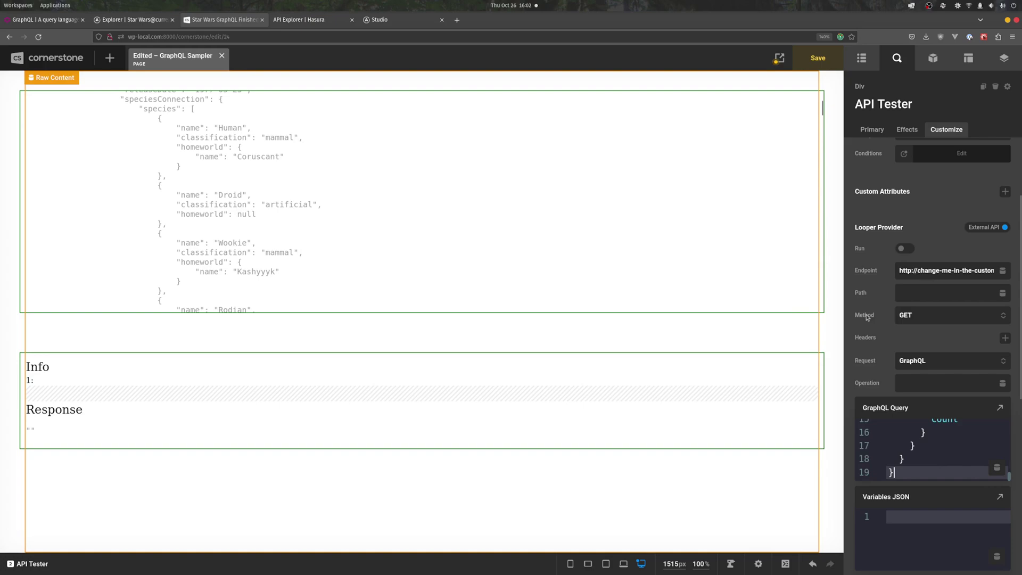
Step: Copy the PokeAPI endpoint URL from the GraphiQL page
left_click(295, 20)
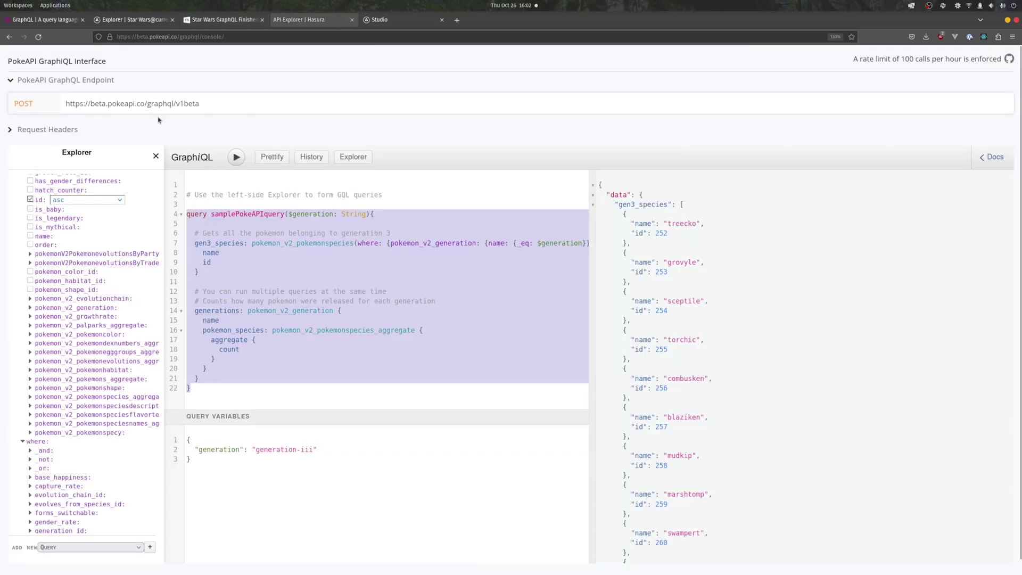
triple_click(189, 103)
key("ctrl+c")
left_click(215, 20)
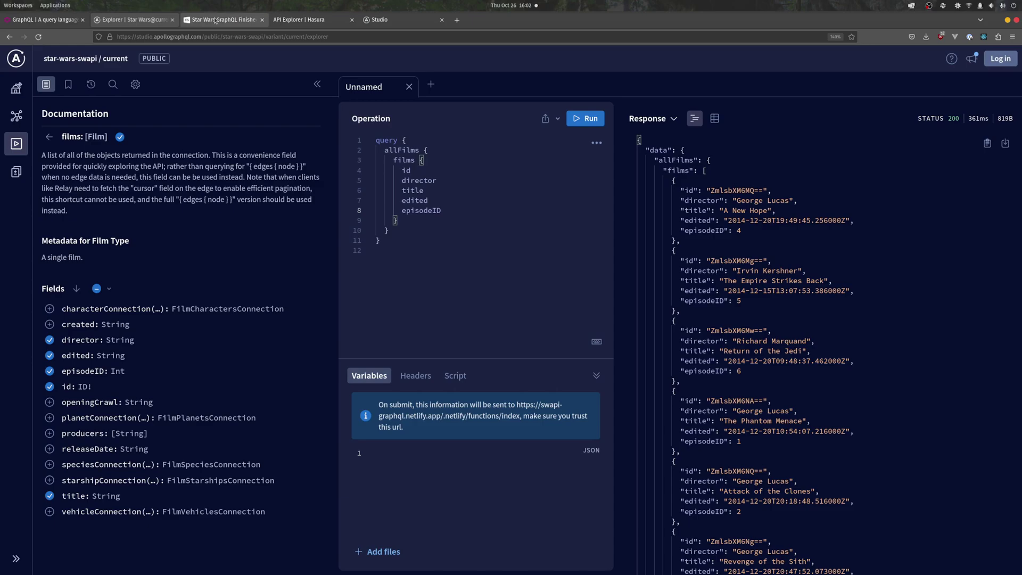
Step: Replace the Endpoint with the PokeAPI GraphQL URL and set Method to POST
triple_click(948, 269)
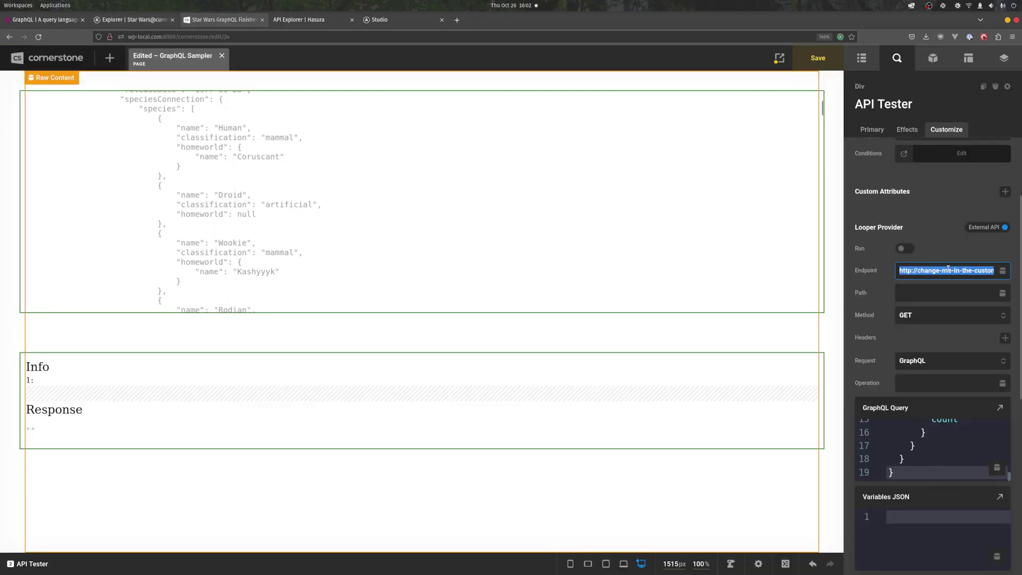
key("ctrl+v")
left_click(930, 315)
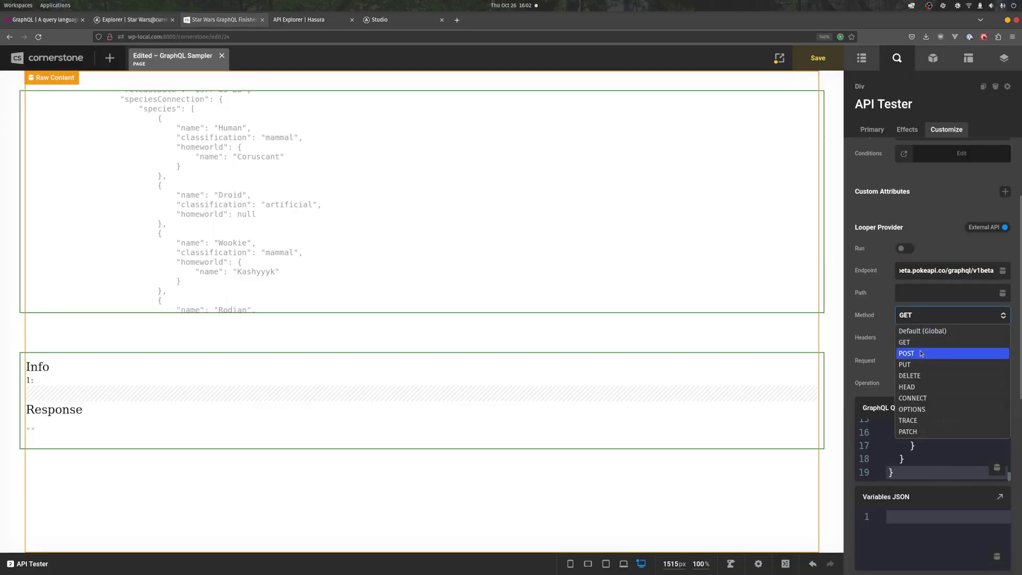
left_click(921, 353)
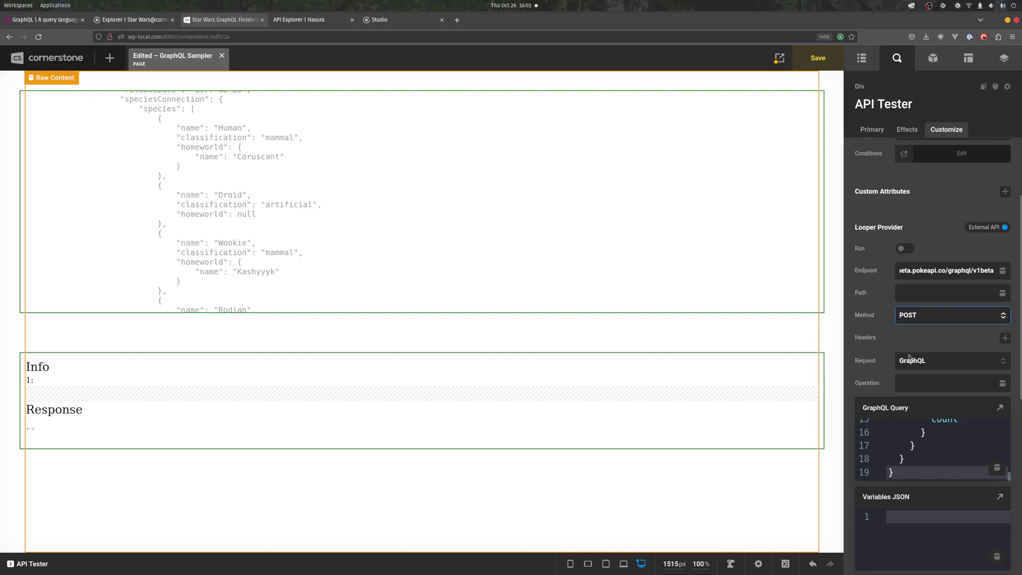
Step: Switch Run on, which returns a validation error for the empty $generation
scroll(877, 330, "down", 2)
left_click(904, 191)
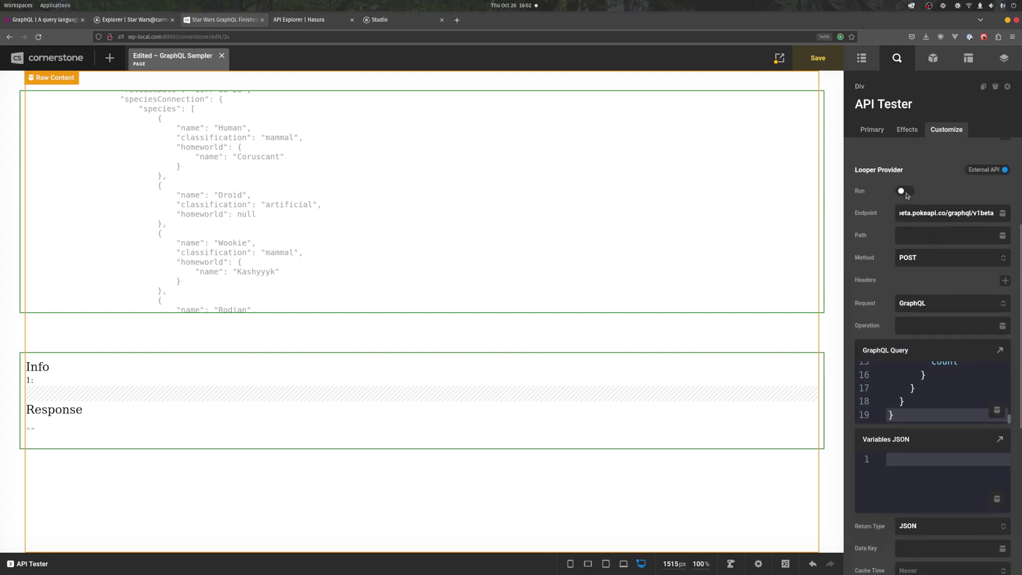
scroll(713, 443, "down", 5)
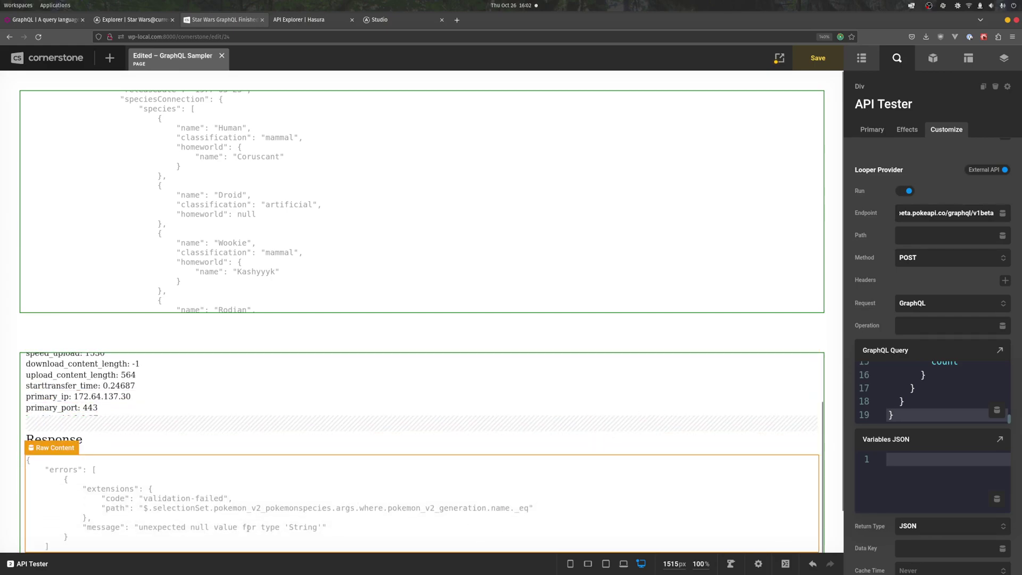
left_click(1000, 350)
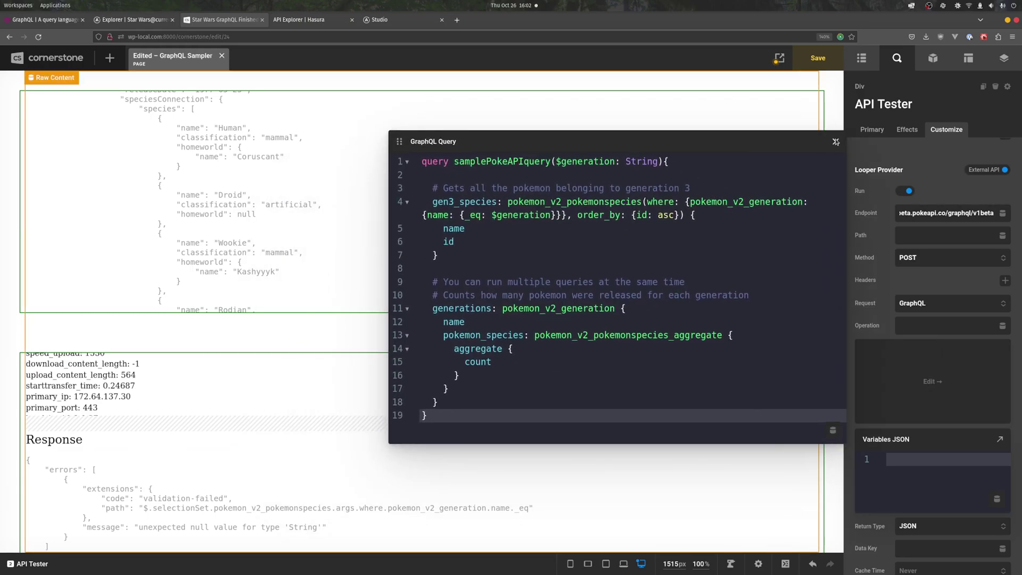
Step: Enter {"generation": "generation-ii"} in the Variables JSON, matching the query's $generation declaration
left_click(659, 160)
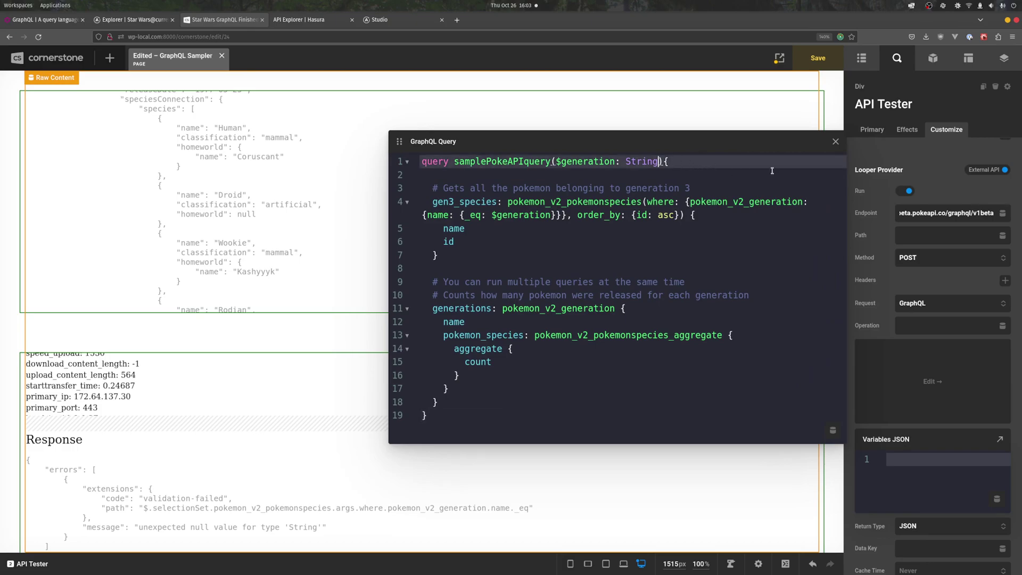
left_click(835, 141)
left_click(1000, 439)
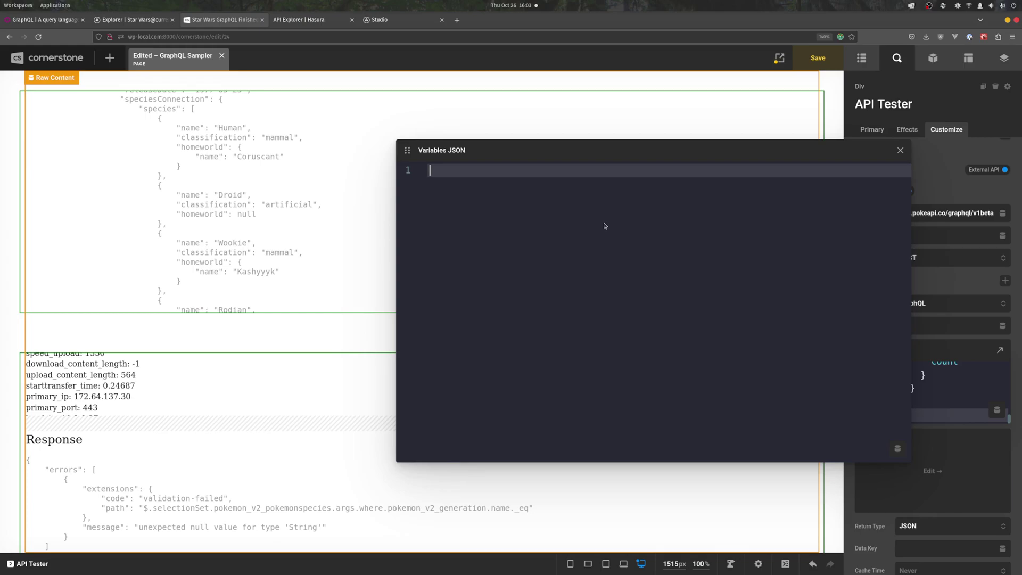
type("{")
key("Return")
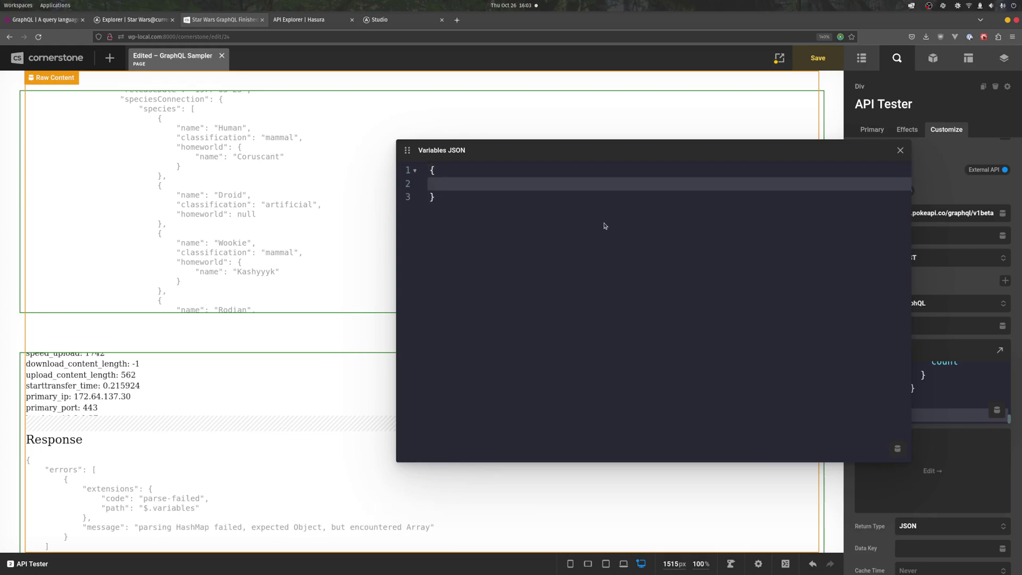
type("\"generation\": \"generation-ii")
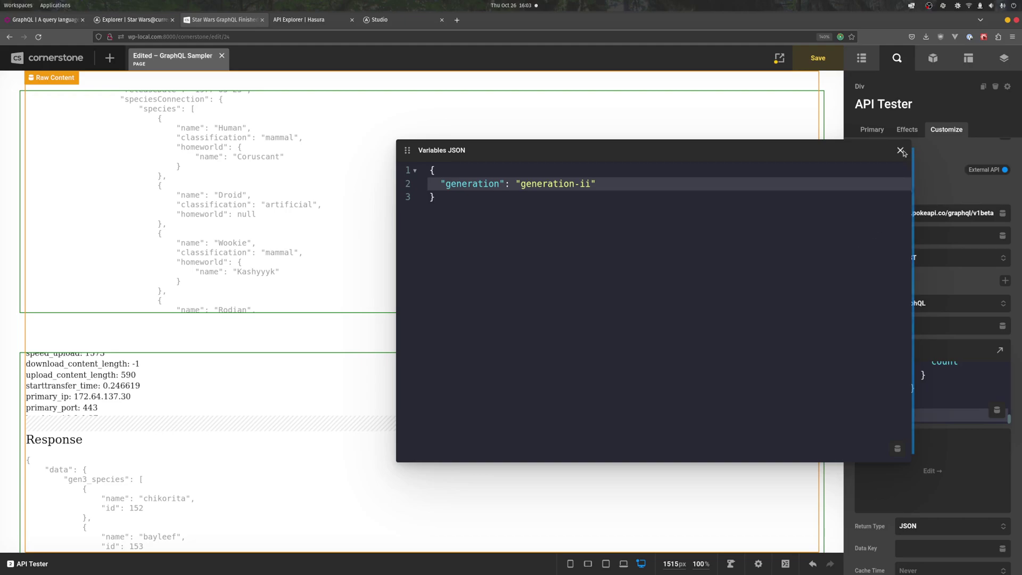
key("Escape")
Step: Recheck the variables and query editors to confirm the generation-ii value
scroll(589, 336, "down", 1)
scroll(548, 379, "down", 3)
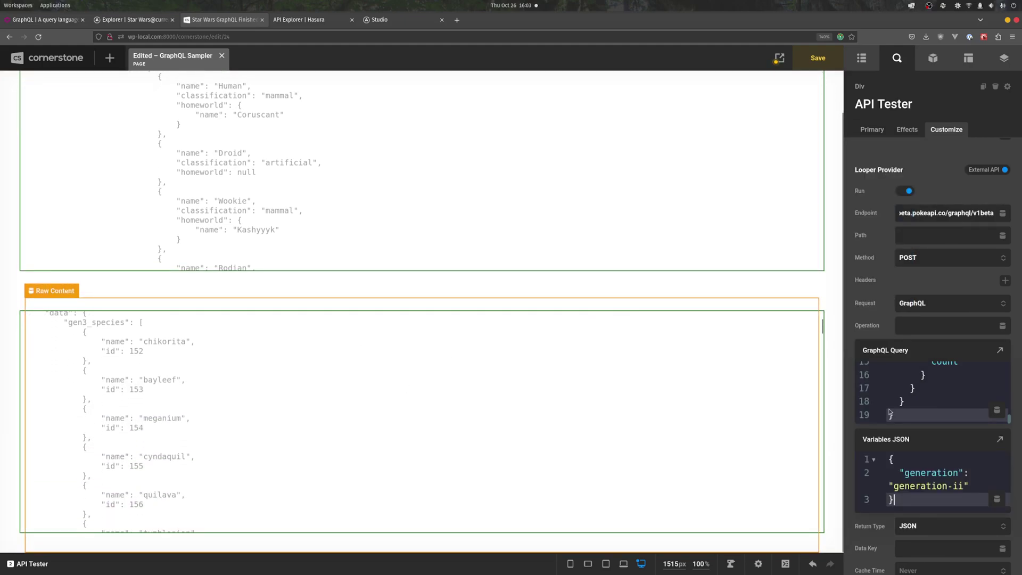
left_click(999, 440)
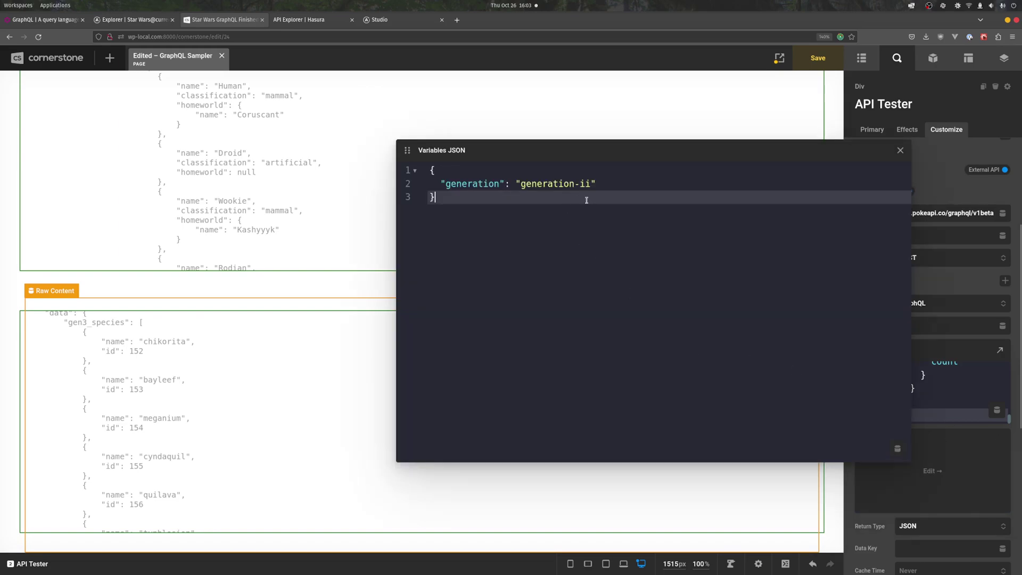
left_click_drag(563, 142, 467, 127)
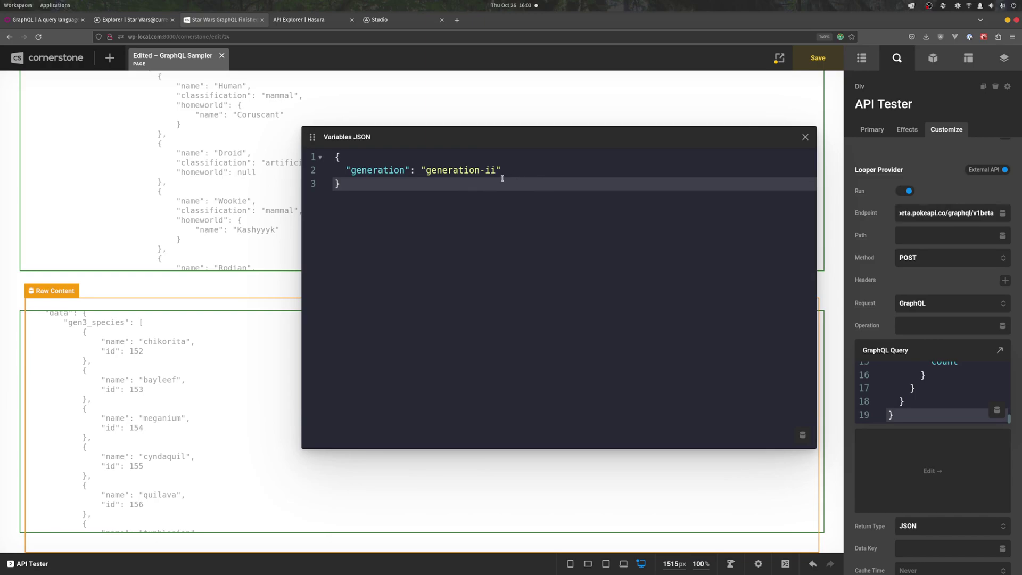
left_click(458, 167)
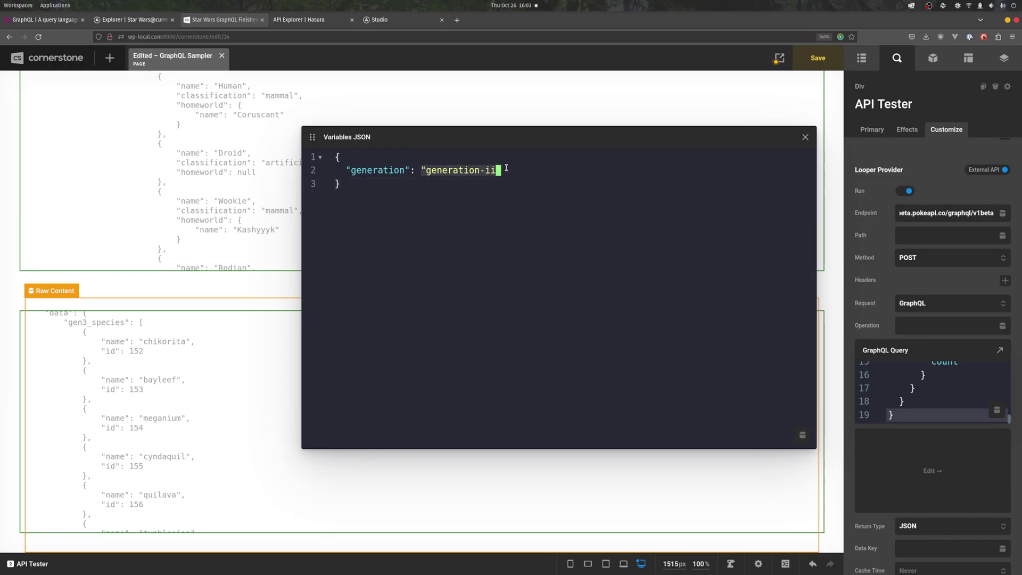
left_click(805, 137)
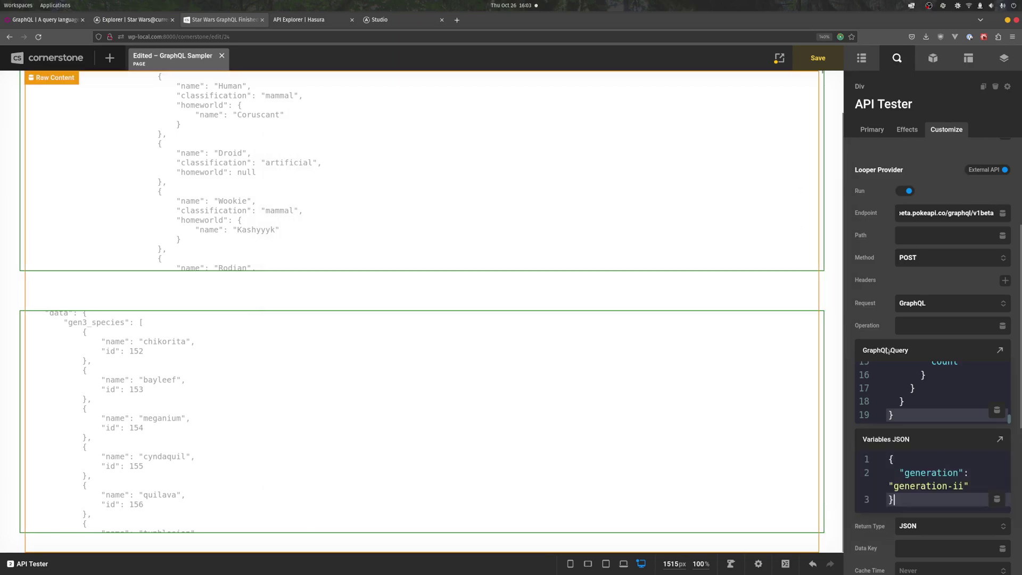
left_click(998, 350)
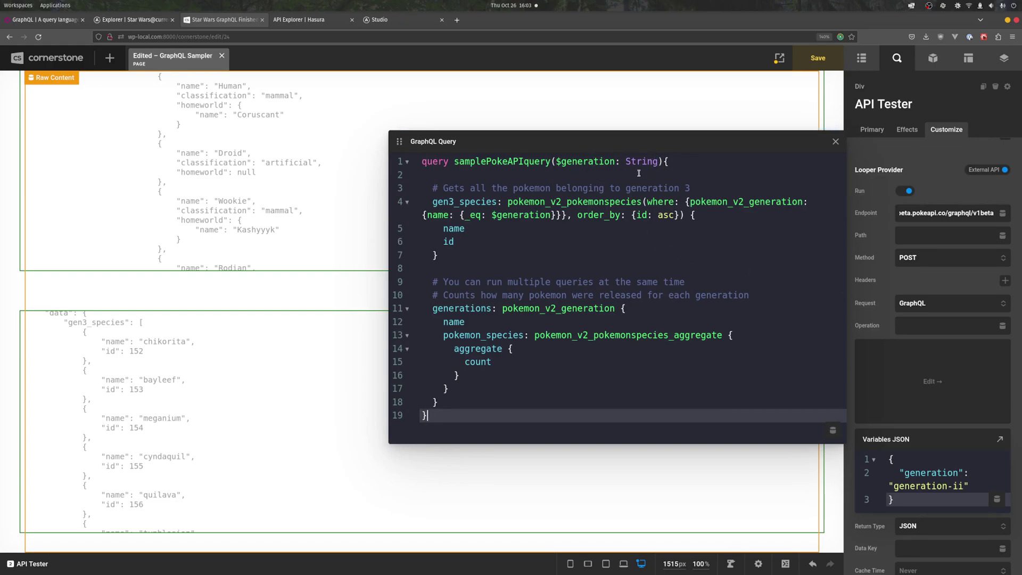
left_click(835, 141)
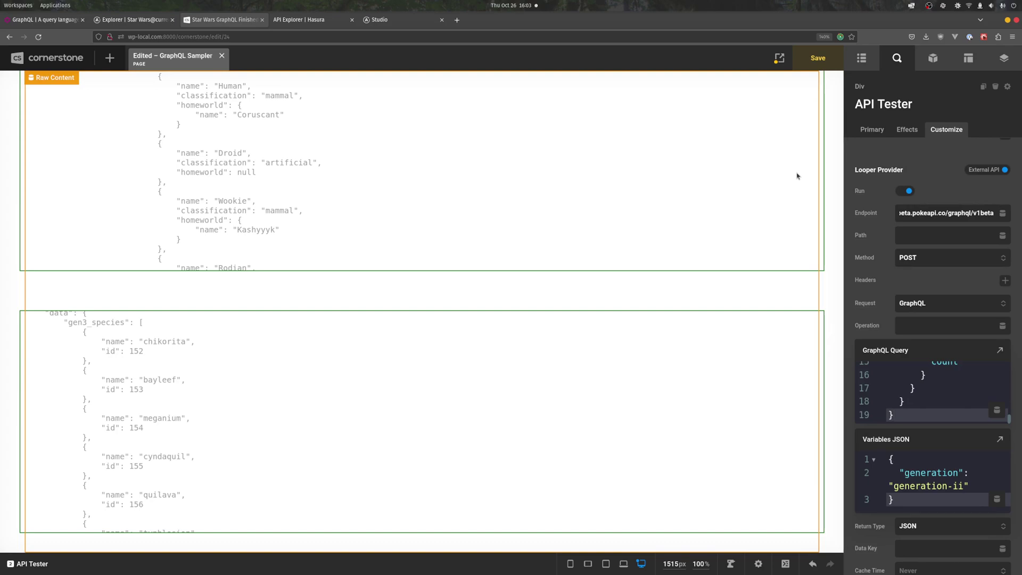
Step: Keep Return Type as JSON, set Data Key to 'data', and check the species list through celebi
scroll(940, 353, "down", 3)
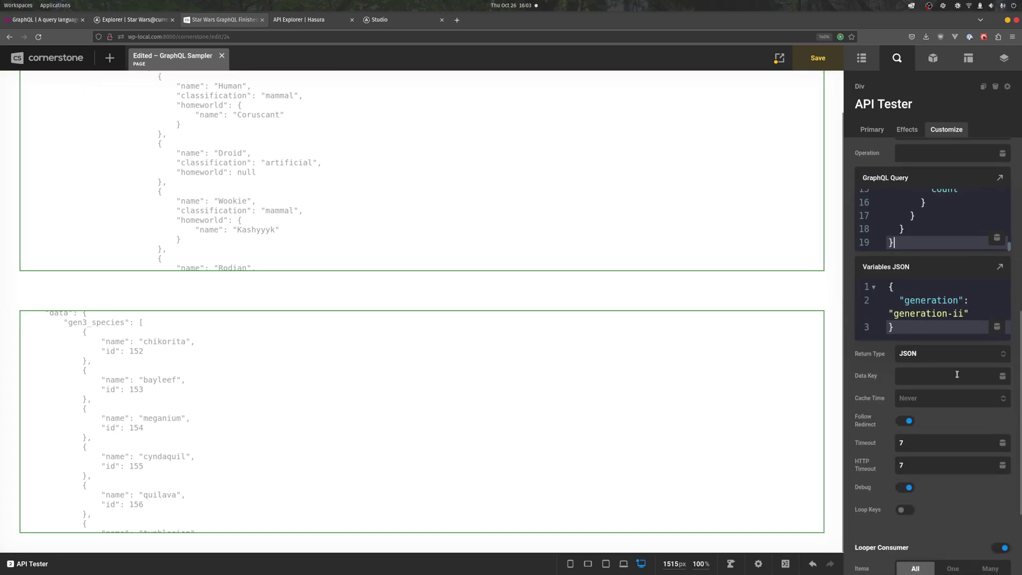
scroll(956, 374, "down", 1)
left_click(916, 296)
left_click(916, 295)
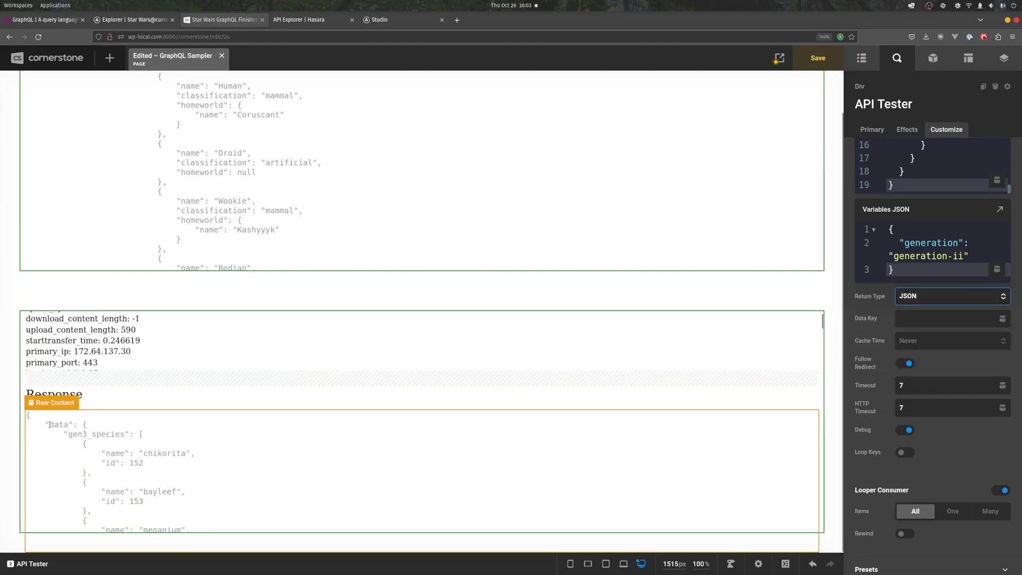
scroll(623, 413, "down", 2)
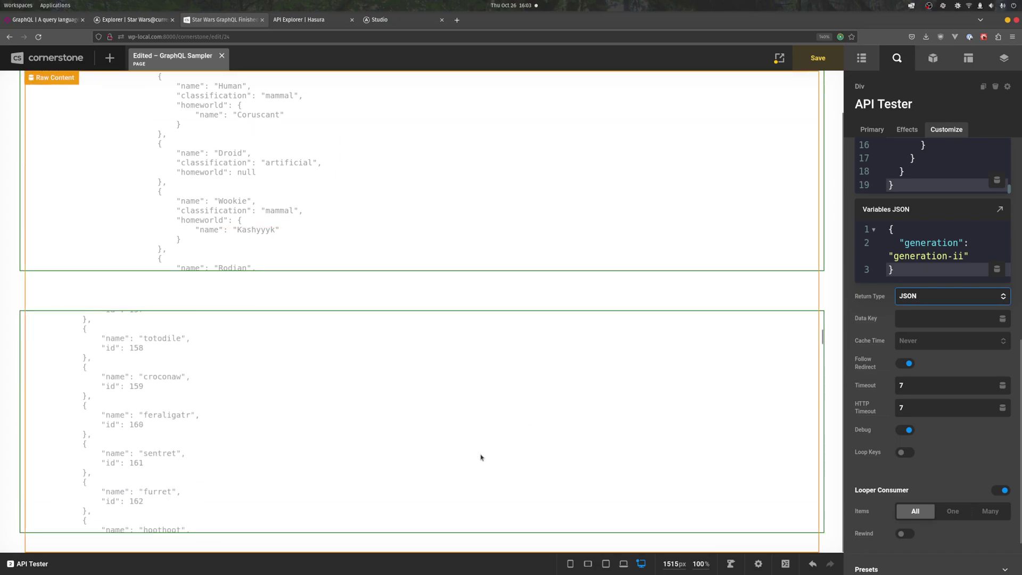
scroll(480, 457, "up", 2)
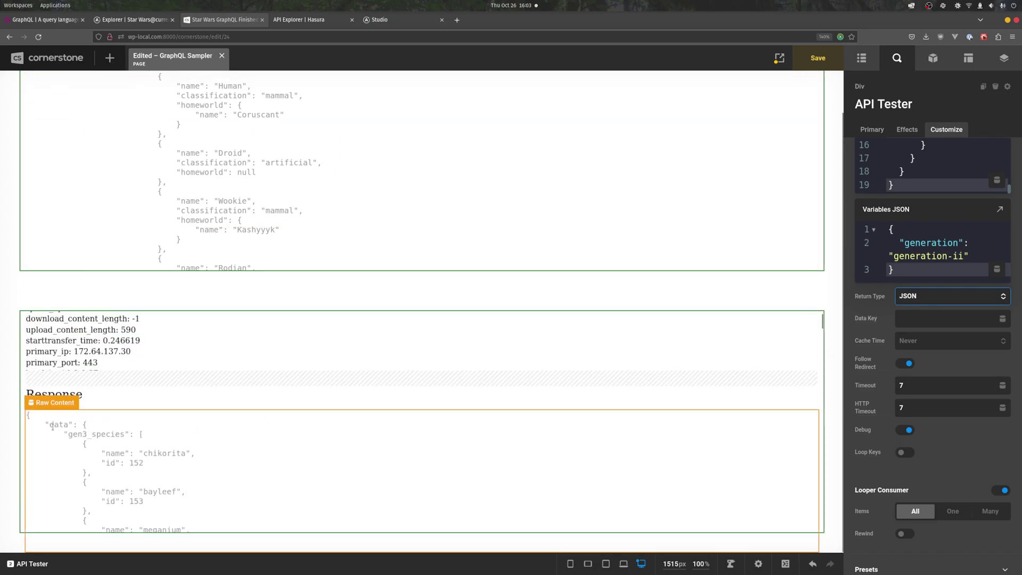
left_click(933, 323)
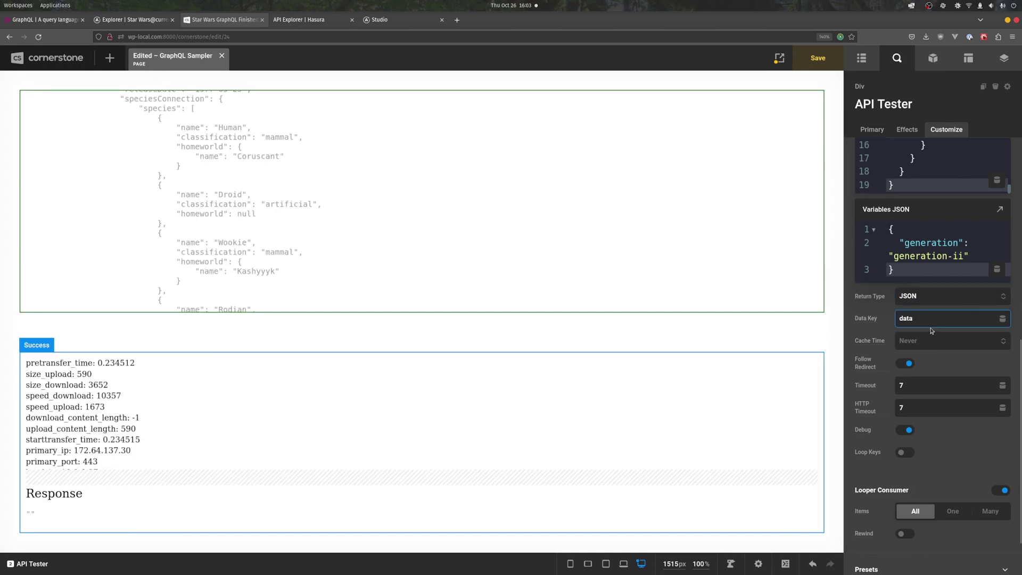
scroll(631, 447, "down", 2)
scroll(633, 456, "down", 3)
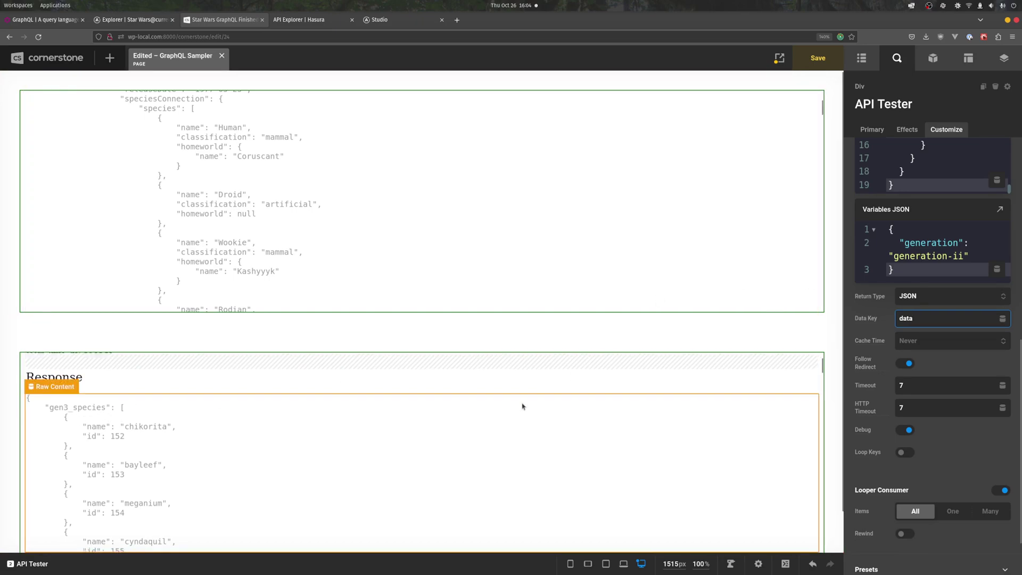
scroll(522, 406, "down", 5)
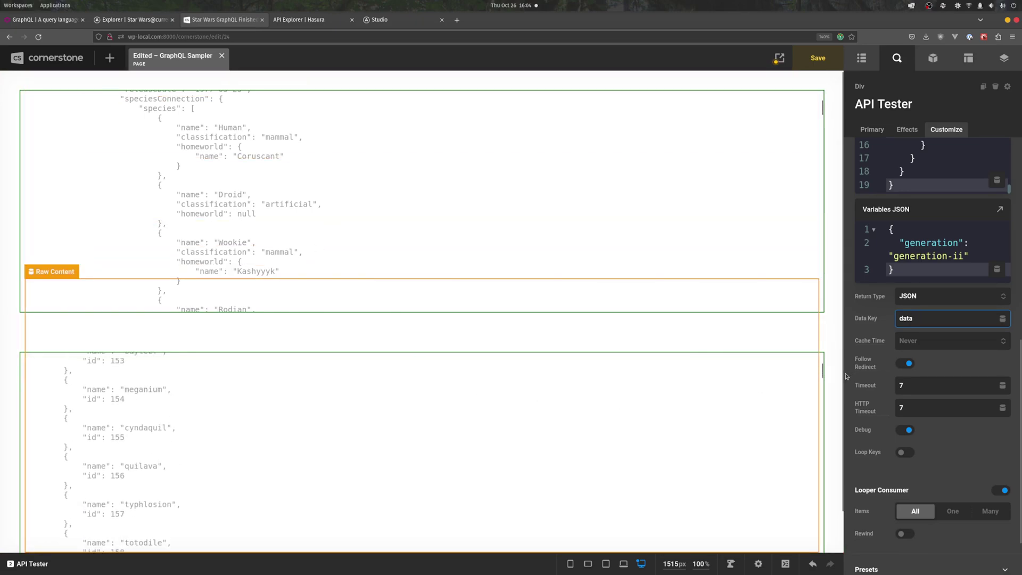
left_click_drag(822, 382, 836, 544)
scroll(824, 415, "up", 15)
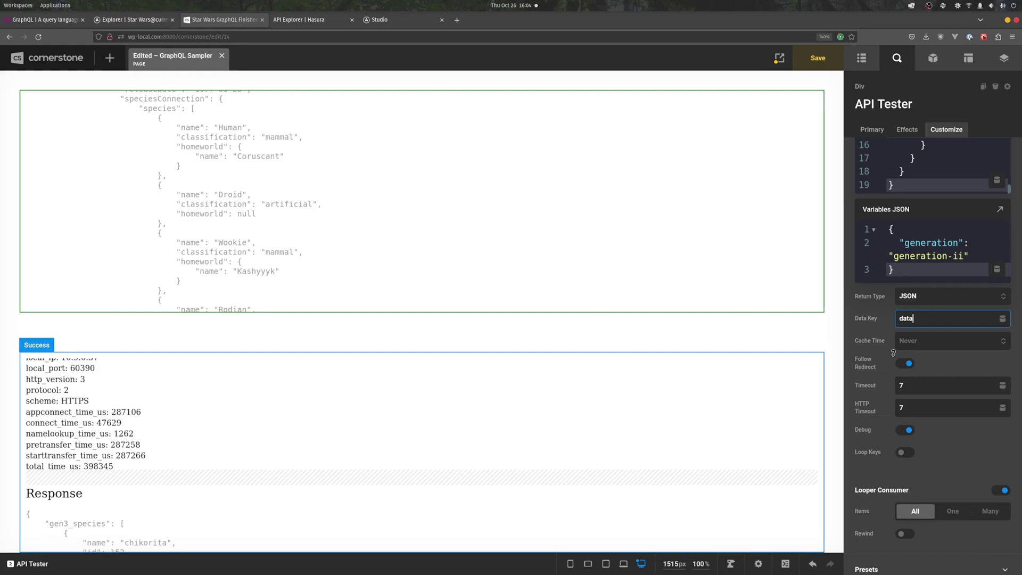
scroll(940, 346, "up", 4)
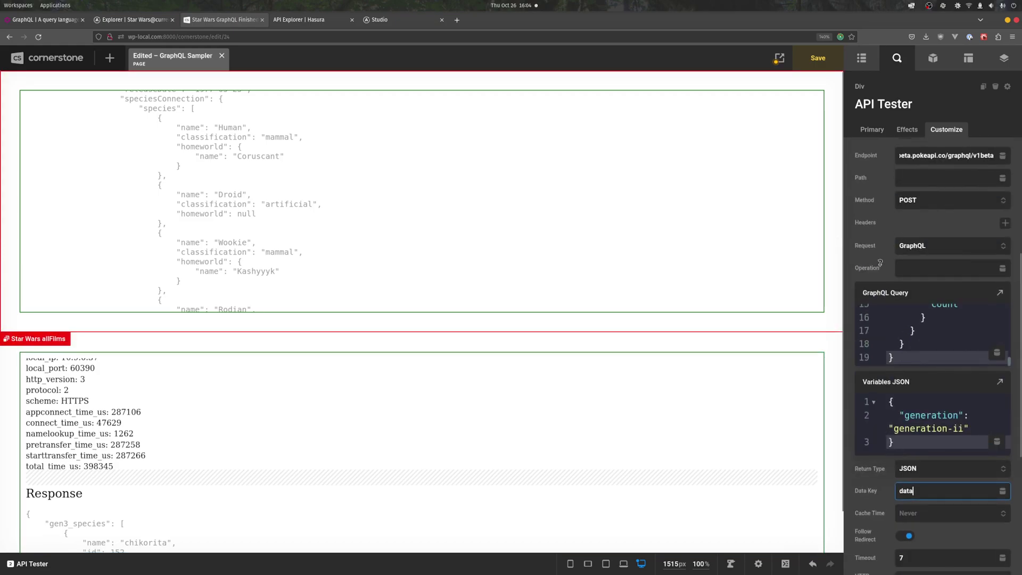
left_click(1000, 292)
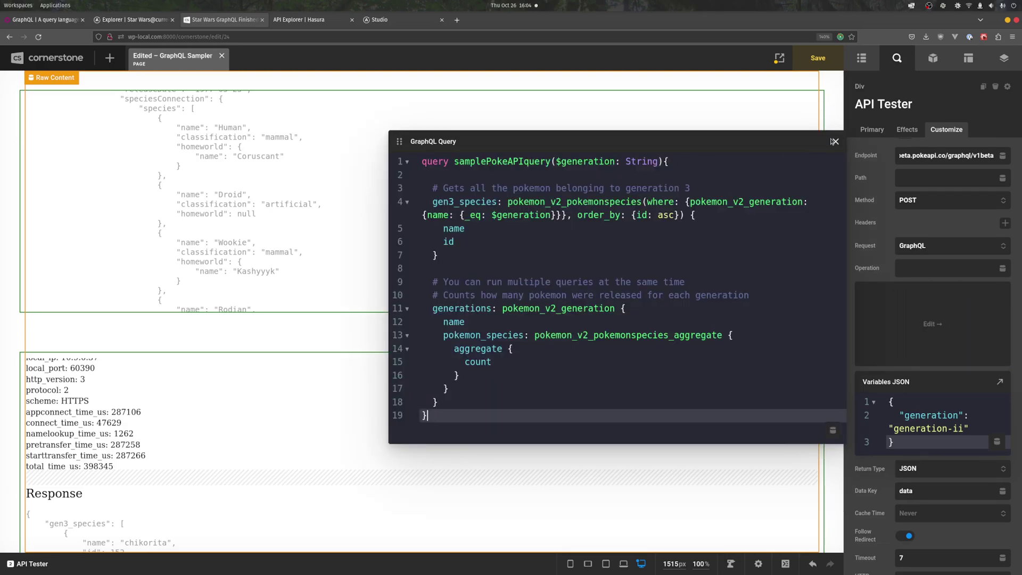
left_click(836, 141)
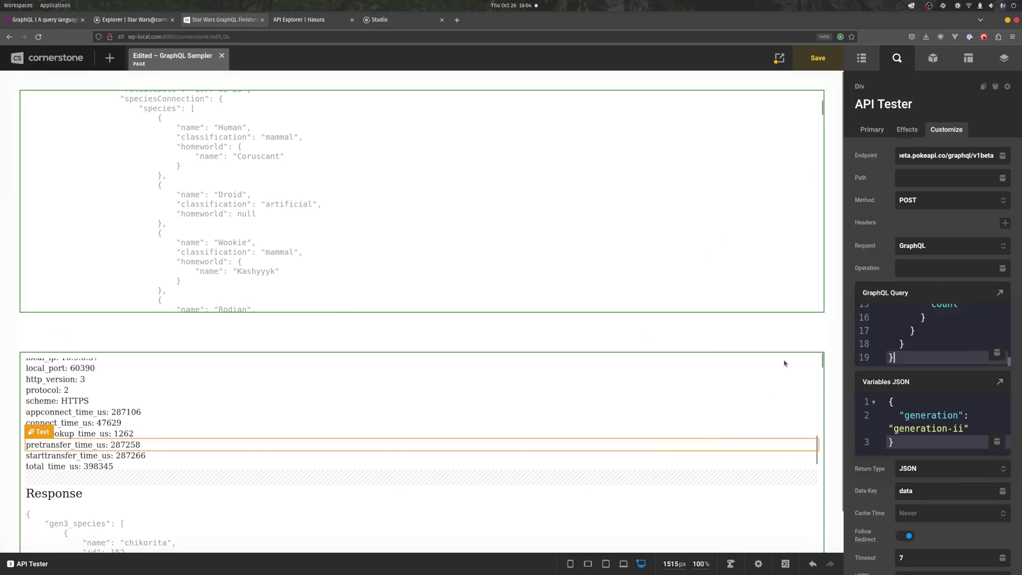
scroll(806, 336, "down", 2)
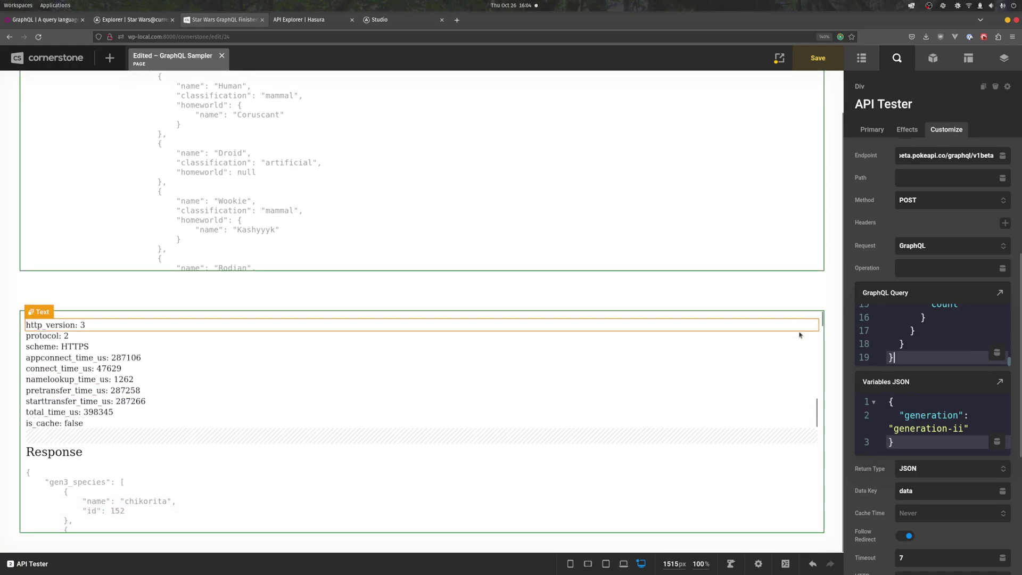
scroll(789, 471, "down", 3)
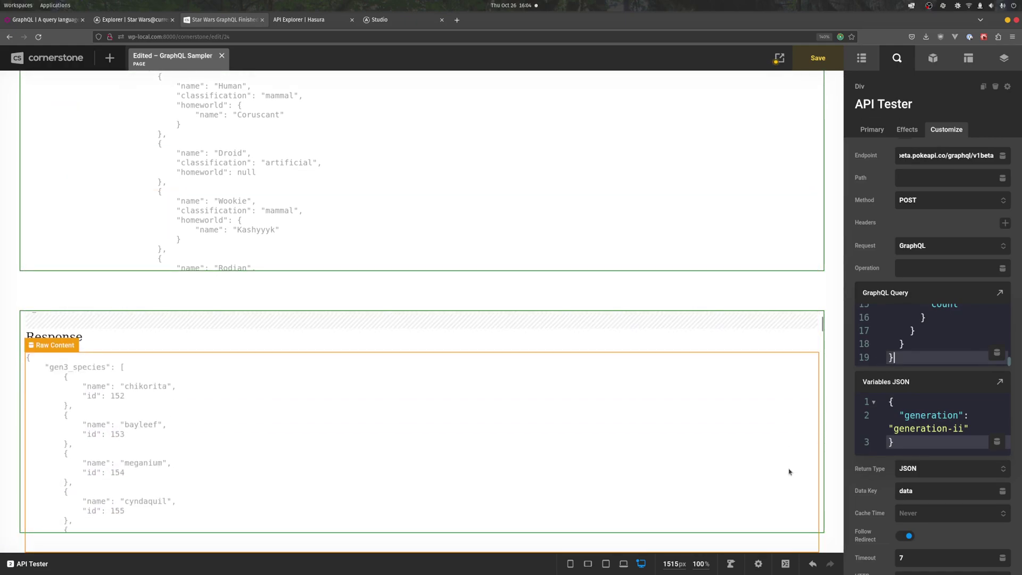